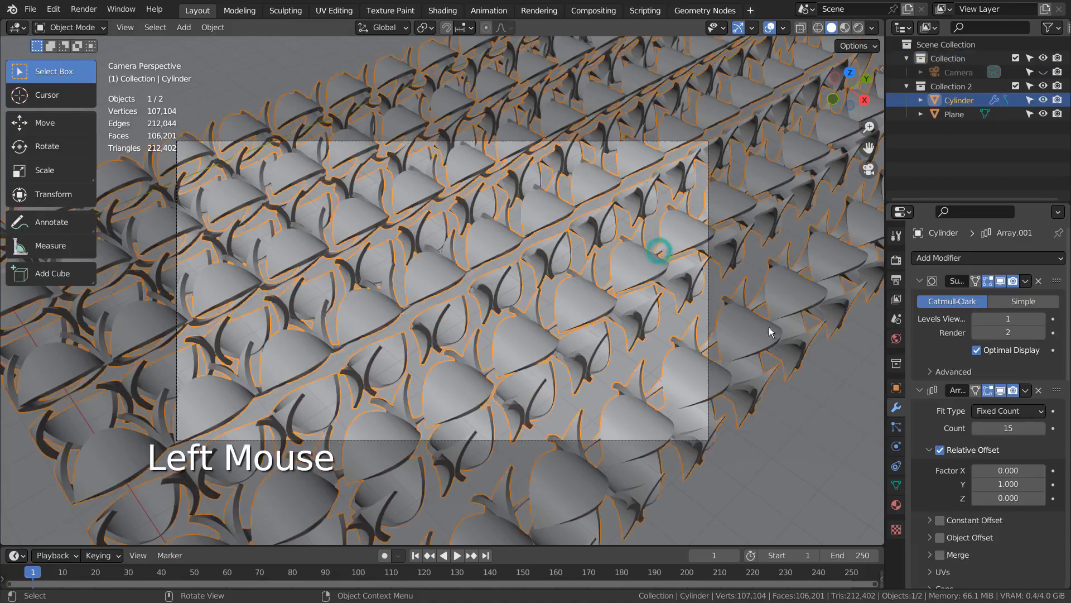
Select the finished Cylinder object and maximize its modifier properties, collapsing the Subdivision, Array, Solidify and Array.001 entries to view the stack
middle_click_drag(658, 250, 816, 370)
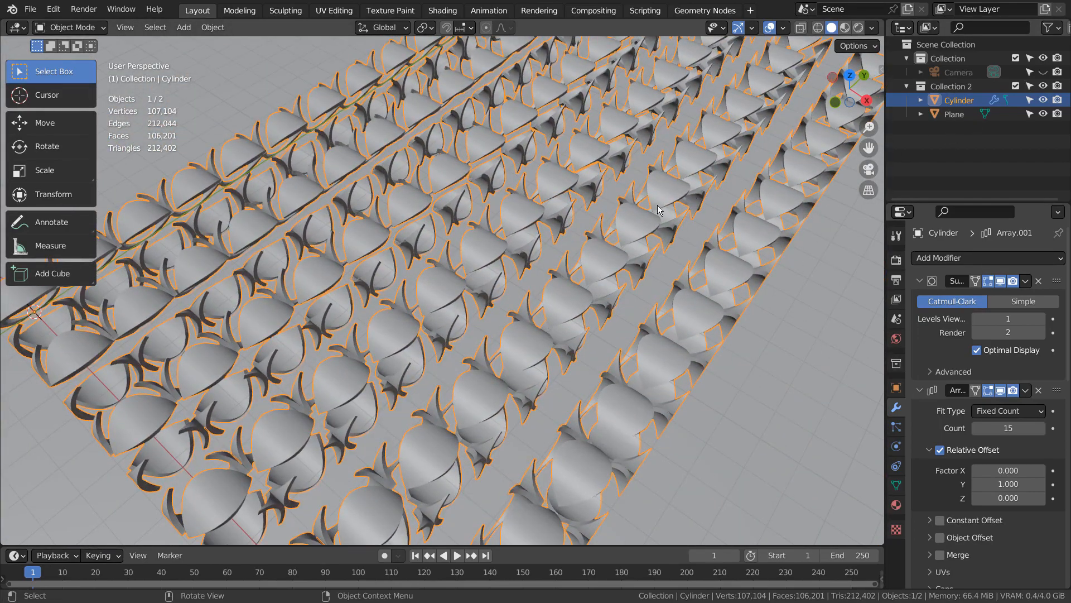
key("KP_0")
middle_click_drag(626, 239, 627, 240)
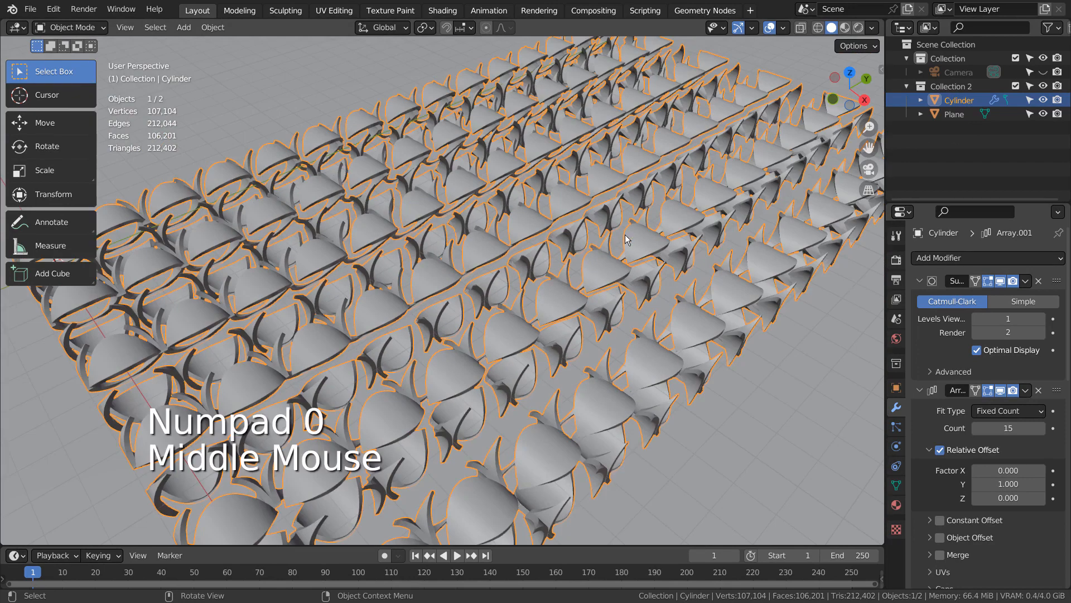
left_click(953, 102)
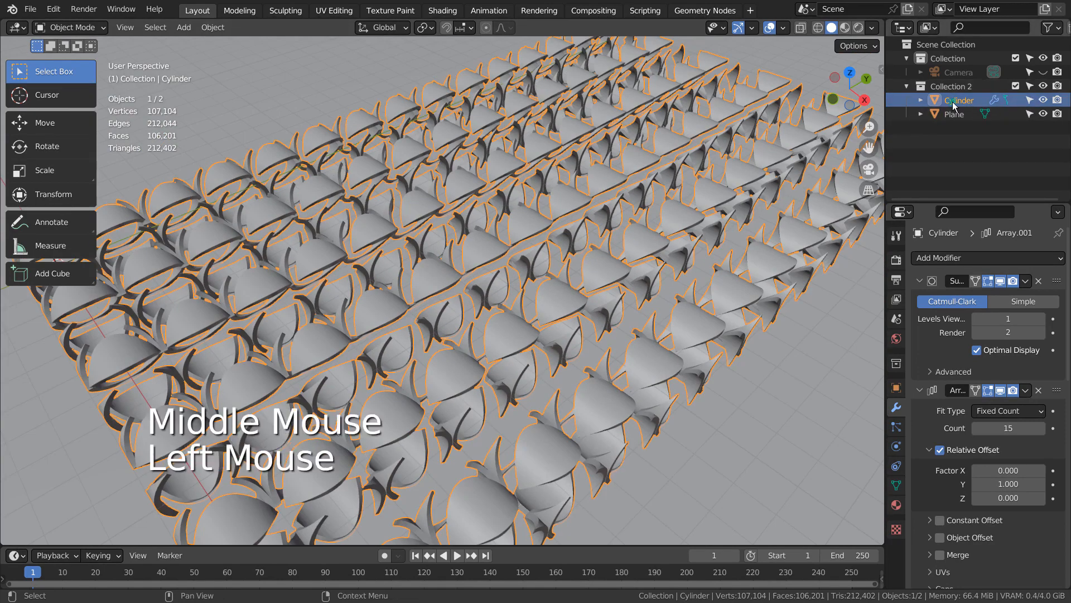
key("ctrl+space")
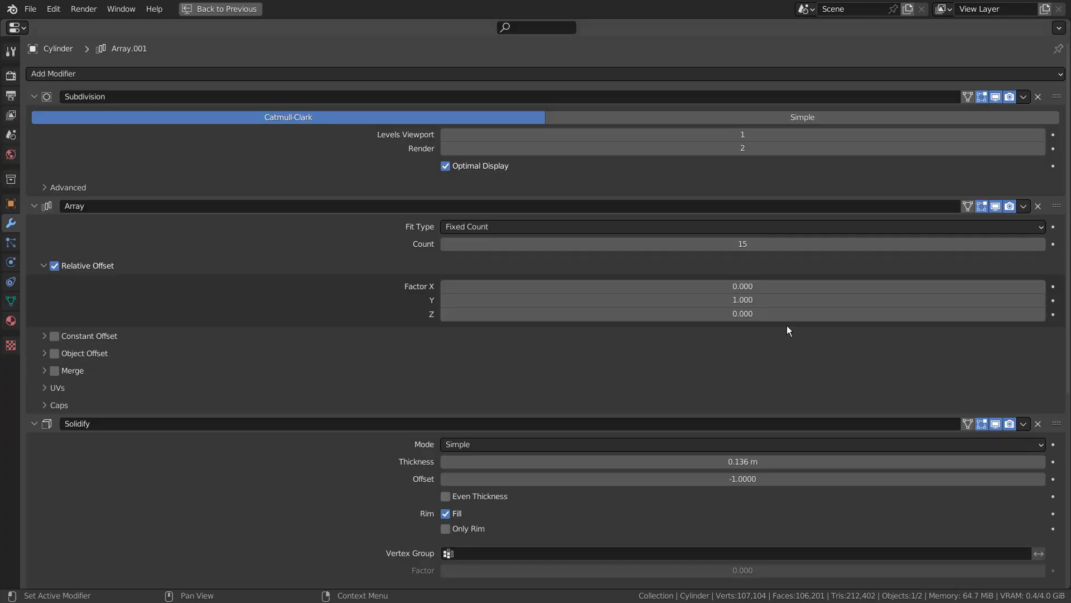
left_click(34, 96)
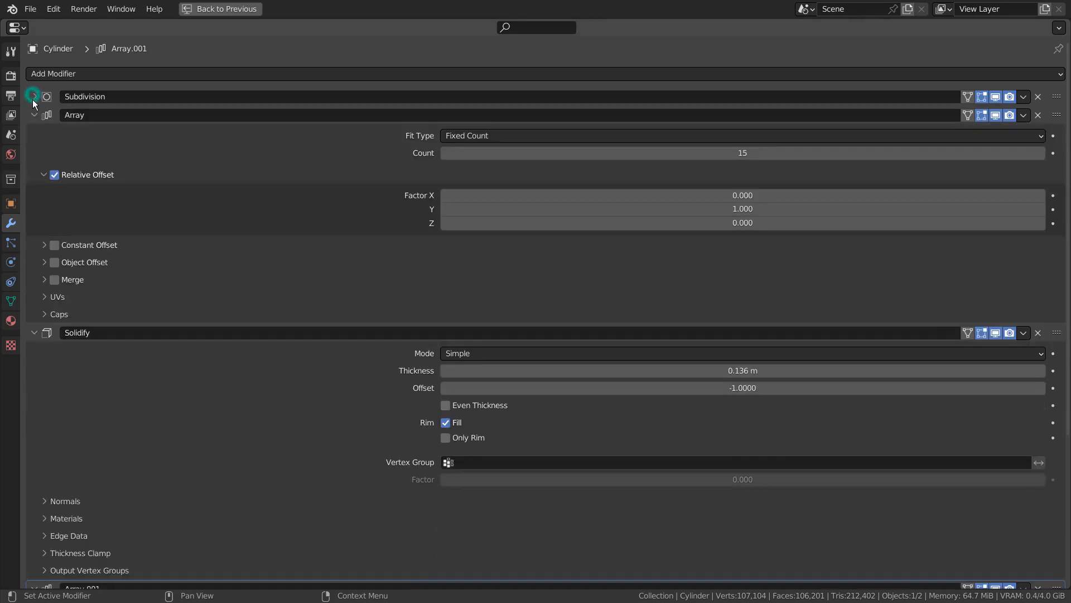
left_click(34, 115)
left_click(35, 133)
left_click(35, 151)
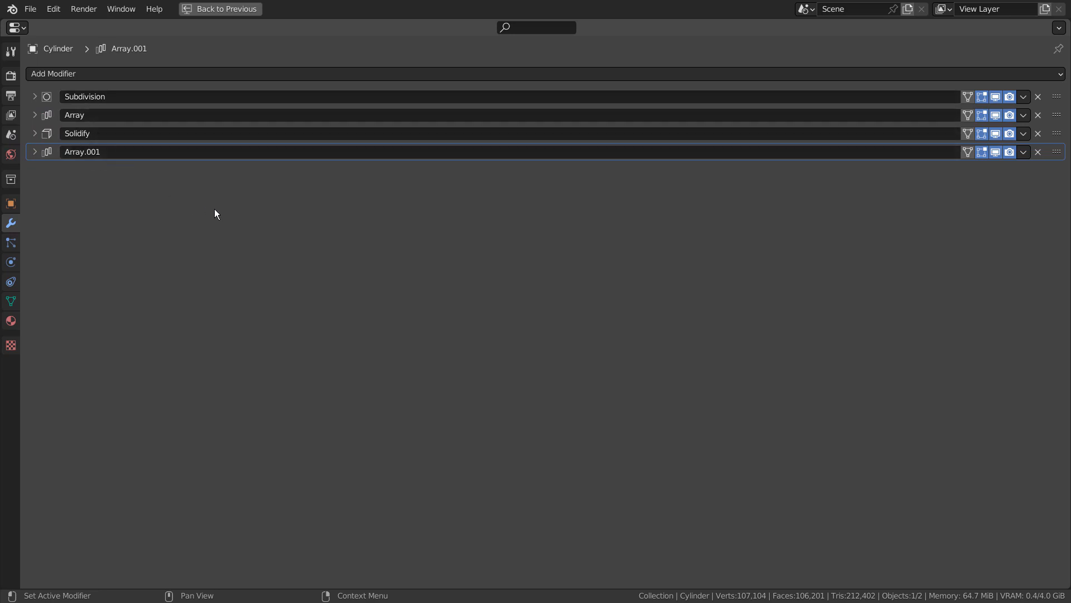
Expand all four modifiers of the Cylinder again and restore the normal editor layout
left_click(34, 151)
left_click(35, 132)
left_click(34, 114)
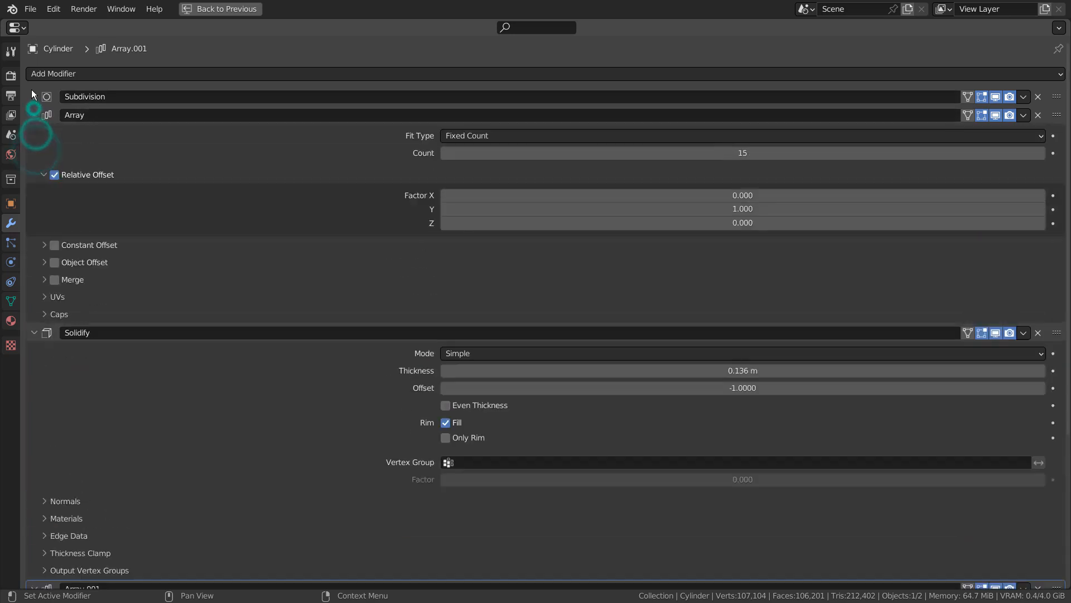
left_click(34, 97)
key("ctrl+space")
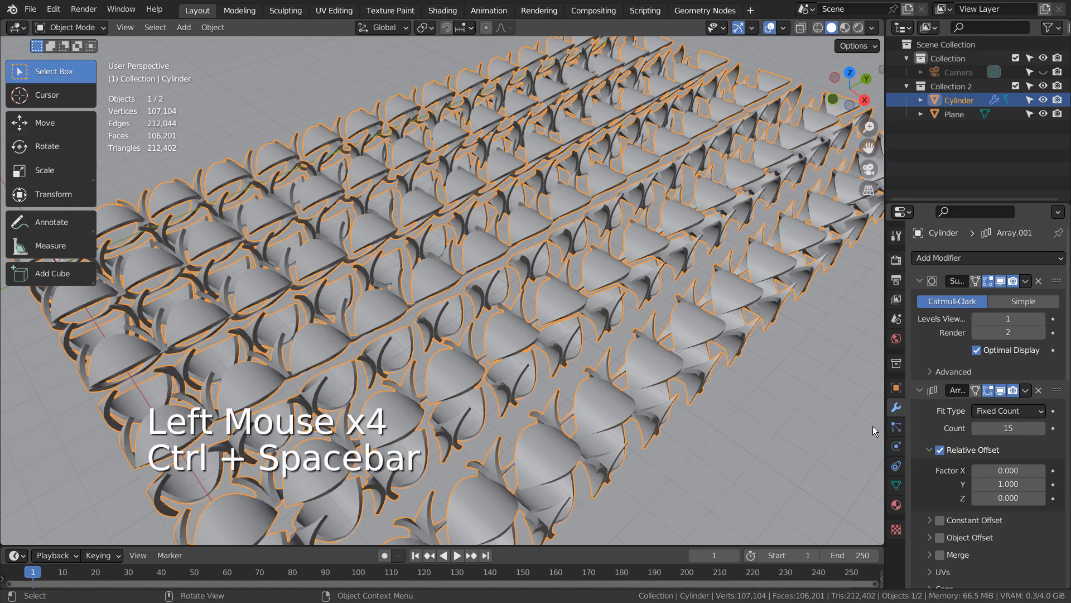
Turn off the viewport display of the Cylinder's Array.001 modifier and examine the single remaining row
scroll(1015, 451, "down", 2)
scroll(1014, 451, "down", 8)
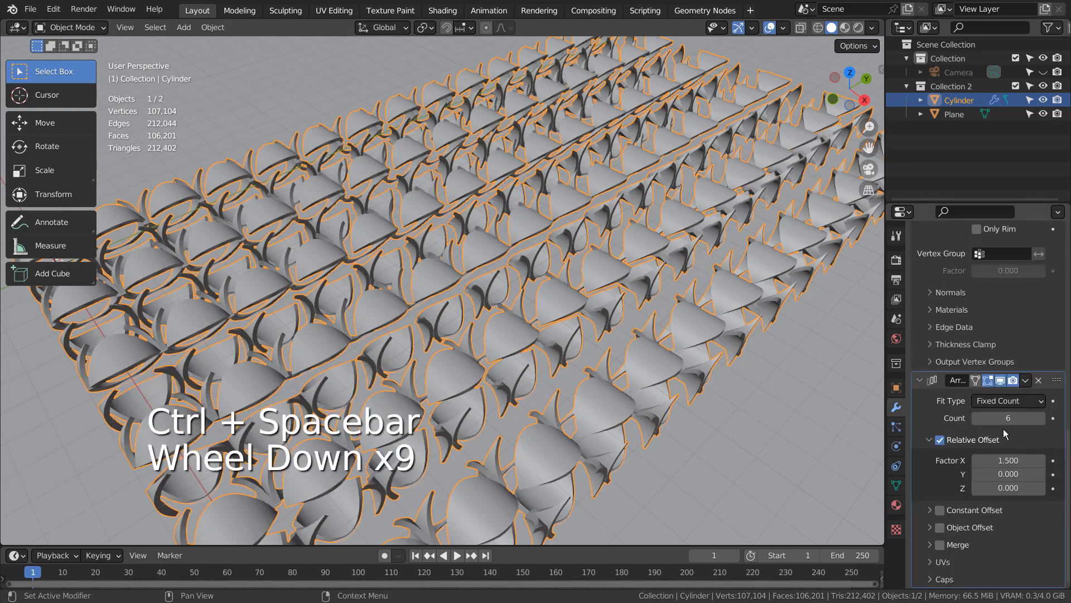
left_click(1000, 381)
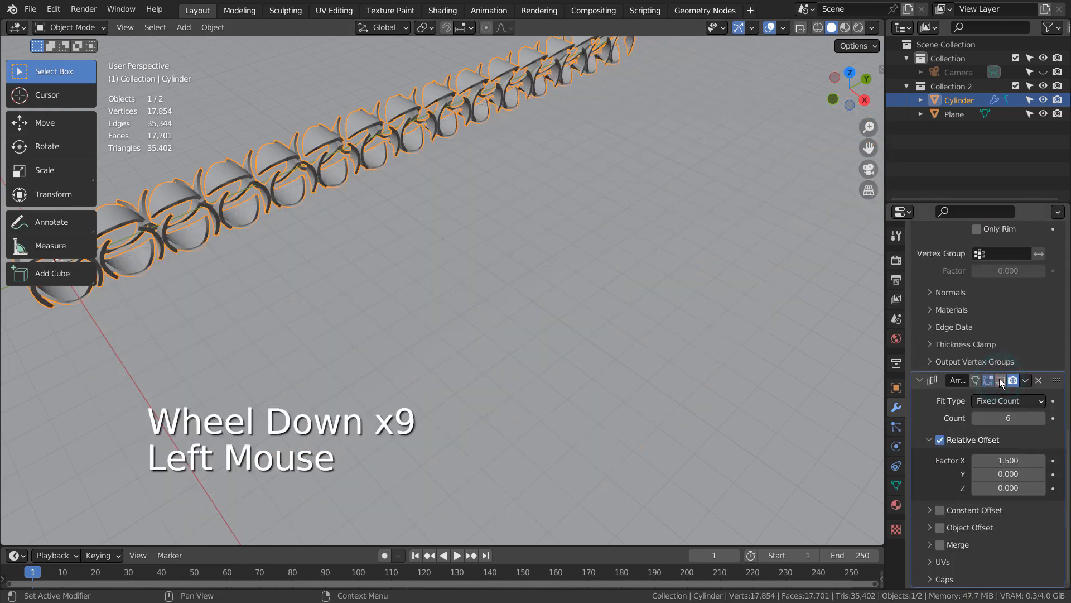
key("KP_Decimal")
scroll(554, 310, "up", 3)
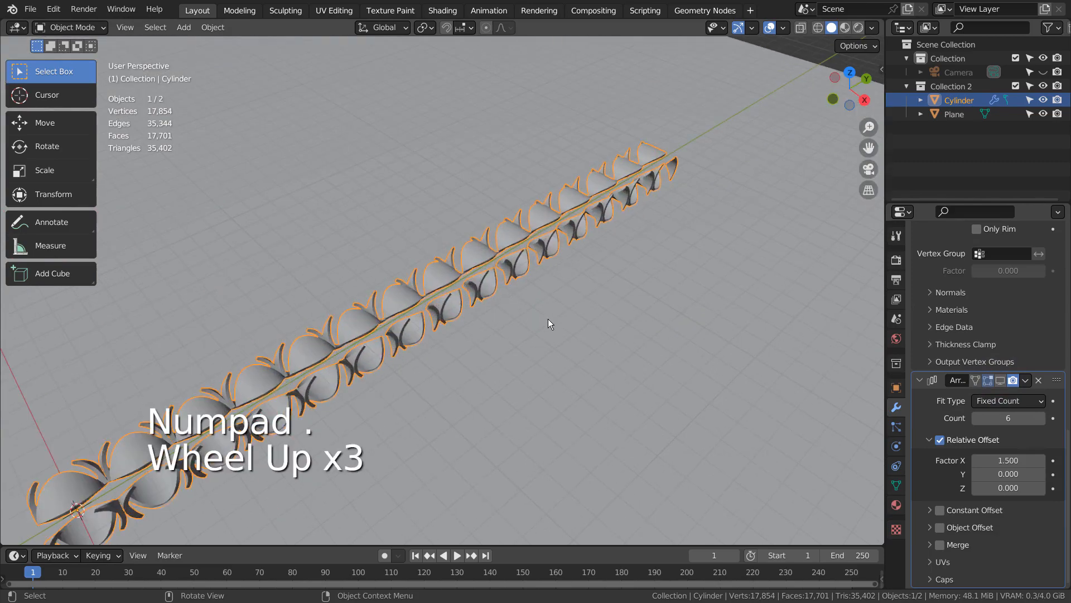
middle_click_drag(548, 319, 692, 261)
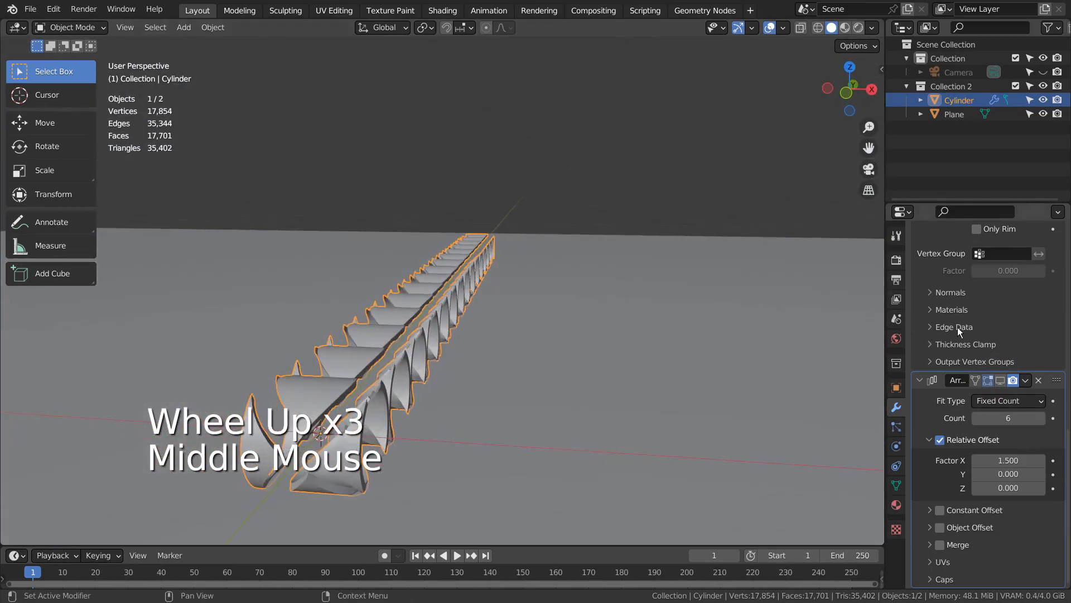
Turn off the viewport display of the Cylinder's Solidify modifier and inspect the shape without thickness
scroll(976, 335, "up", 3)
scroll(985, 339, "up", 2)
left_click(1000, 324)
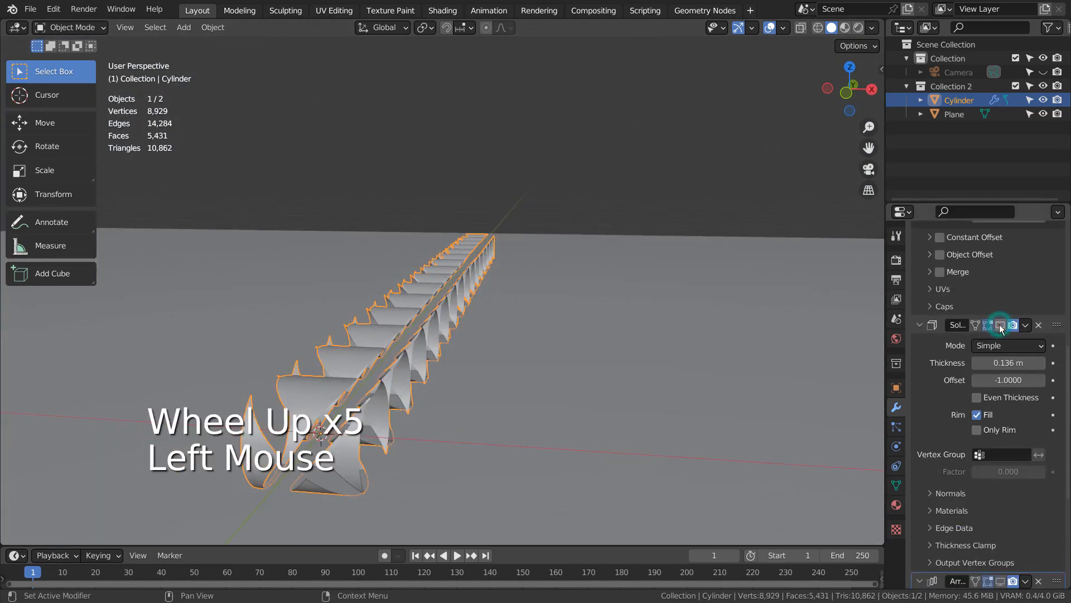
mouse_move(608, 363)
middle_mouse_down()
mouse_move(621, 351)
mouse_move(602, 360)
middle_mouse_up()
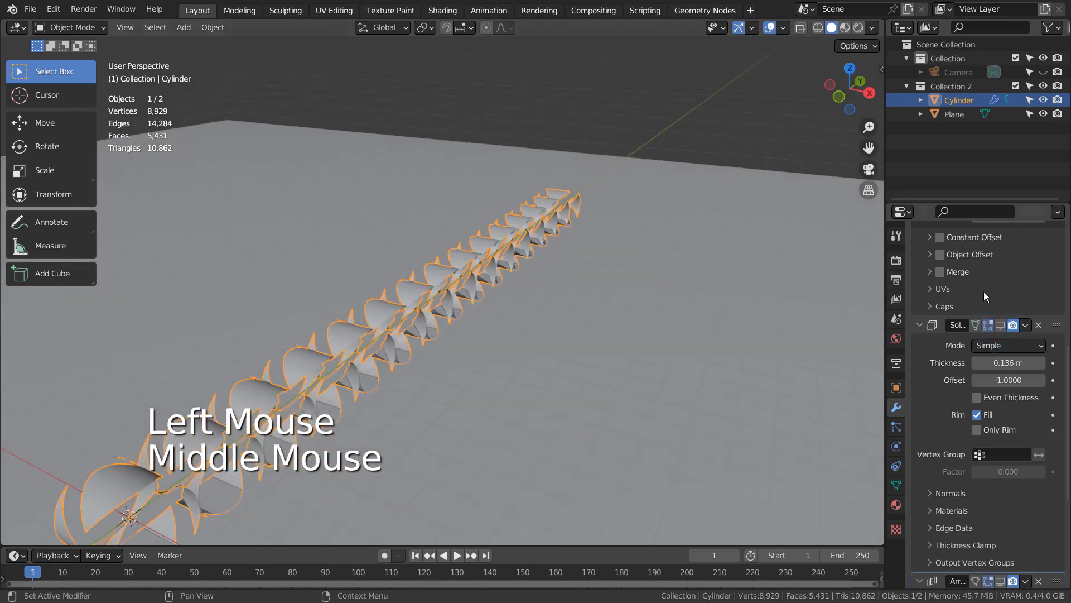
Turn off the viewport display of the Cylinder's first Array modifier and frame the single base element
scroll(1022, 375, "up", 1)
scroll(1023, 376, "up", 7)
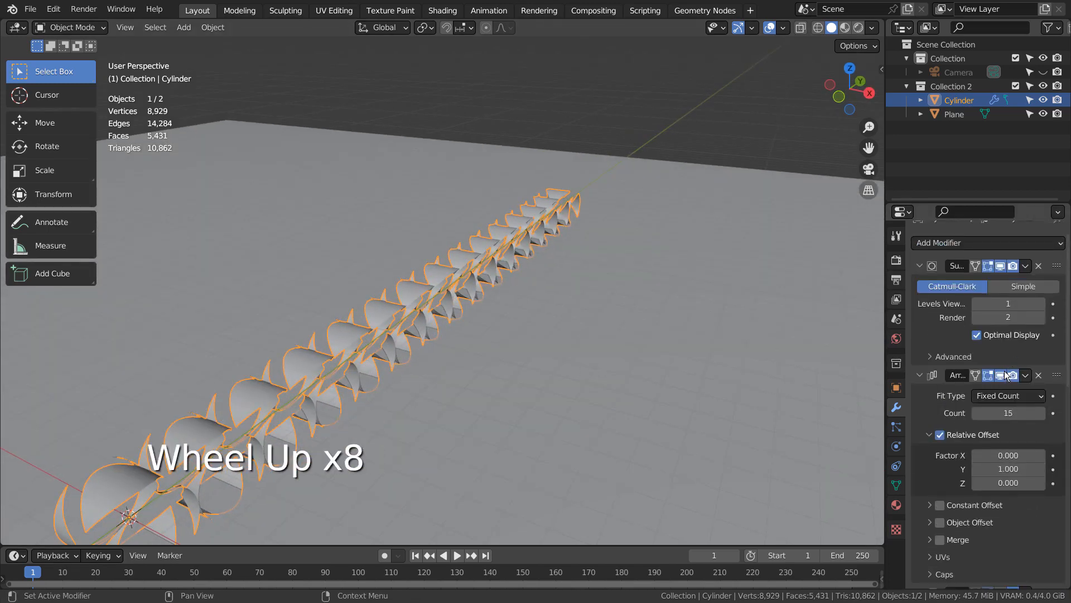
left_click(1002, 375)
middle_click_drag(412, 400, 846, 241, "shift")
key("KP_Decimal")
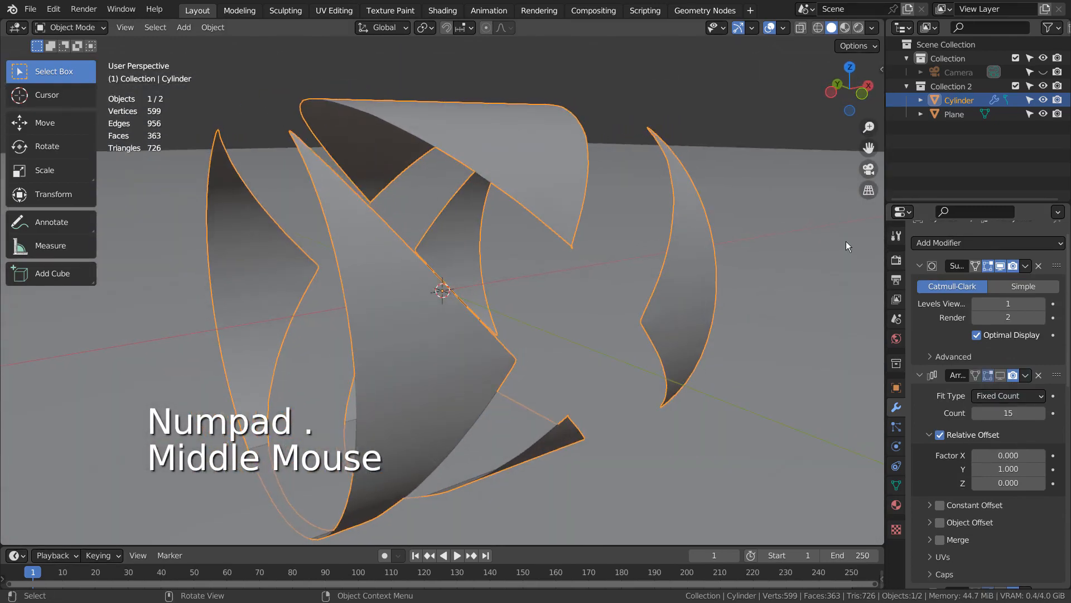
Compare the base element with and without subdivision, leaving the Subdivision modifier's viewport display off
left_click(998, 265)
left_click(999, 267)
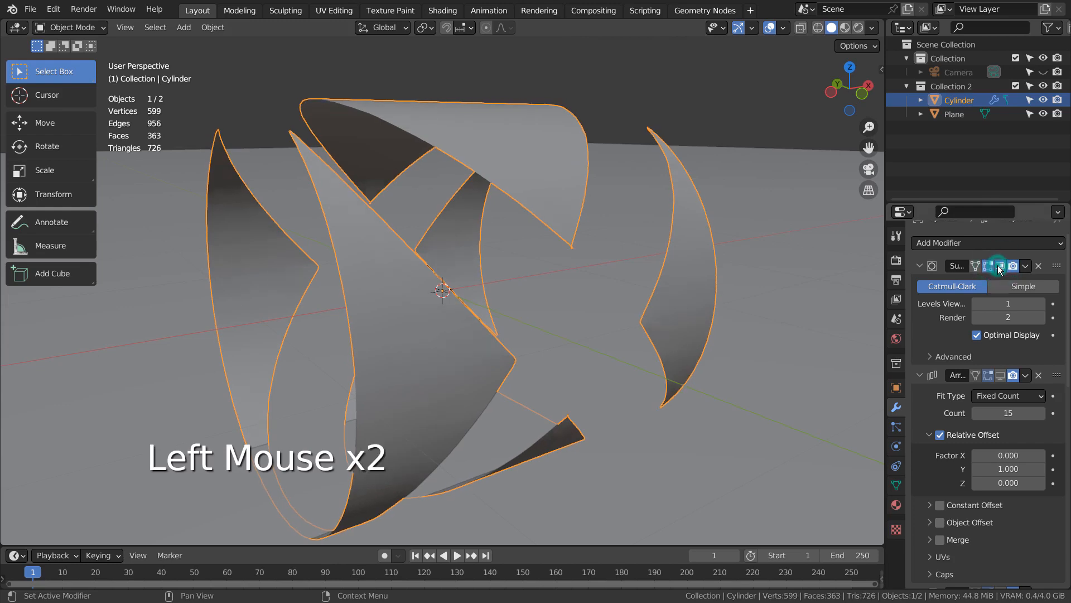
left_click(998, 267)
middle_click_drag(871, 260, 555, 327)
scroll(580, 296, "down", 4)
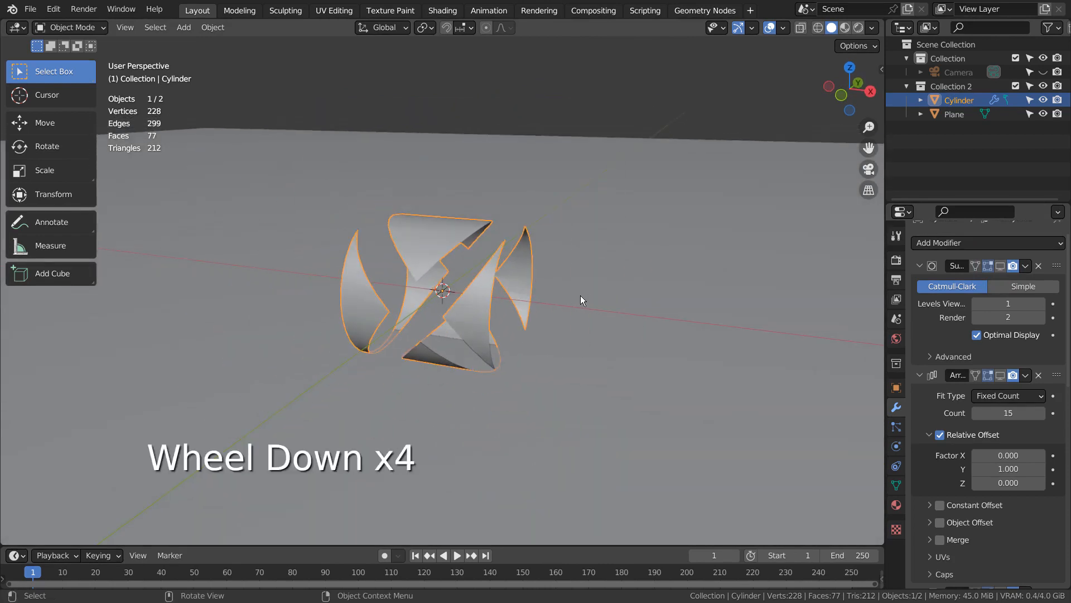
scroll(580, 296, "down", 3)
middle_click_drag(501, 306, 475, 275)
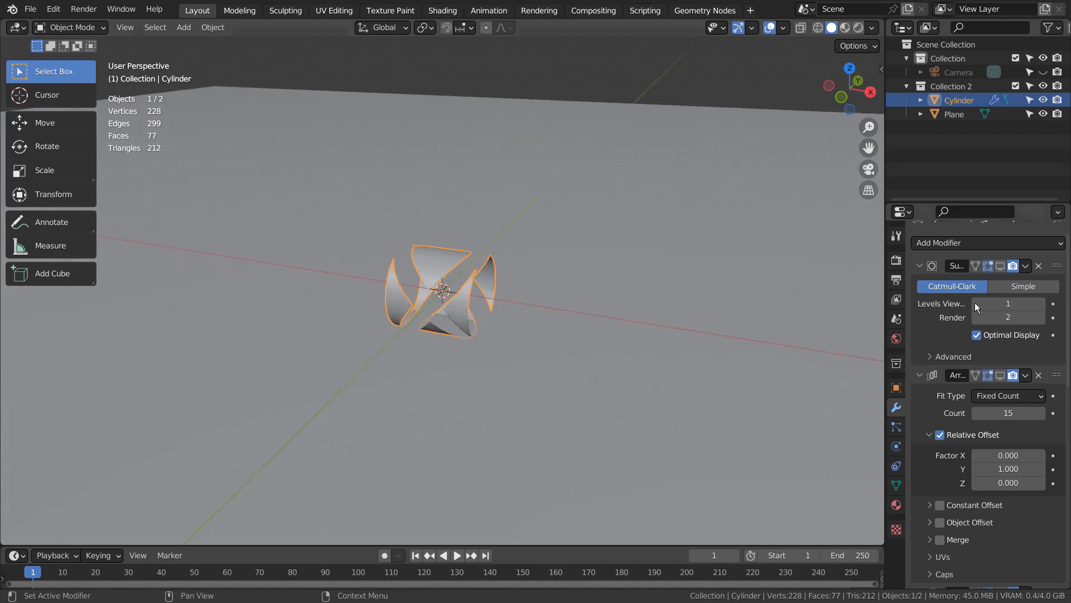
Turn the viewport display of the Subdivision, Array, Solidify and Array.001 modifiers back on
left_click(1001, 266)
left_click(1000, 375)
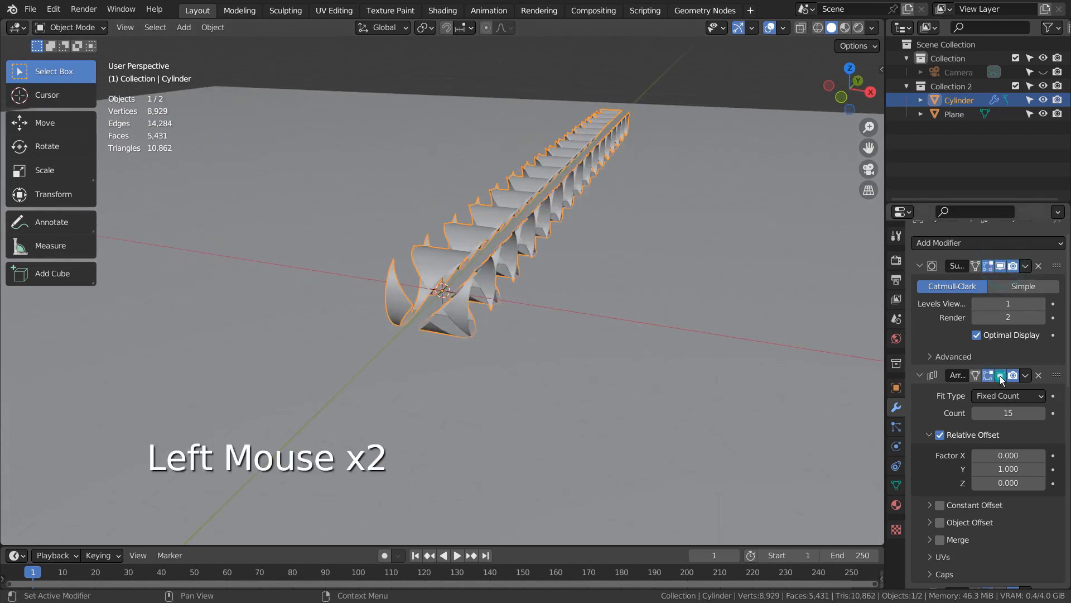
scroll(1000, 375, "down", 5)
left_click(1000, 369)
scroll(1000, 372, "down", 5)
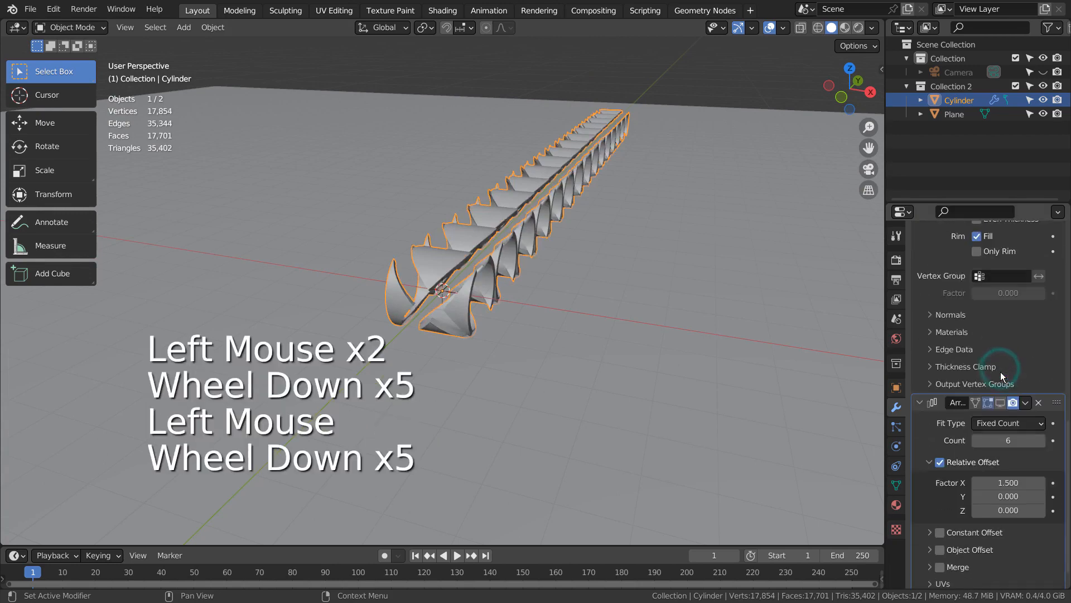
left_click(999, 403)
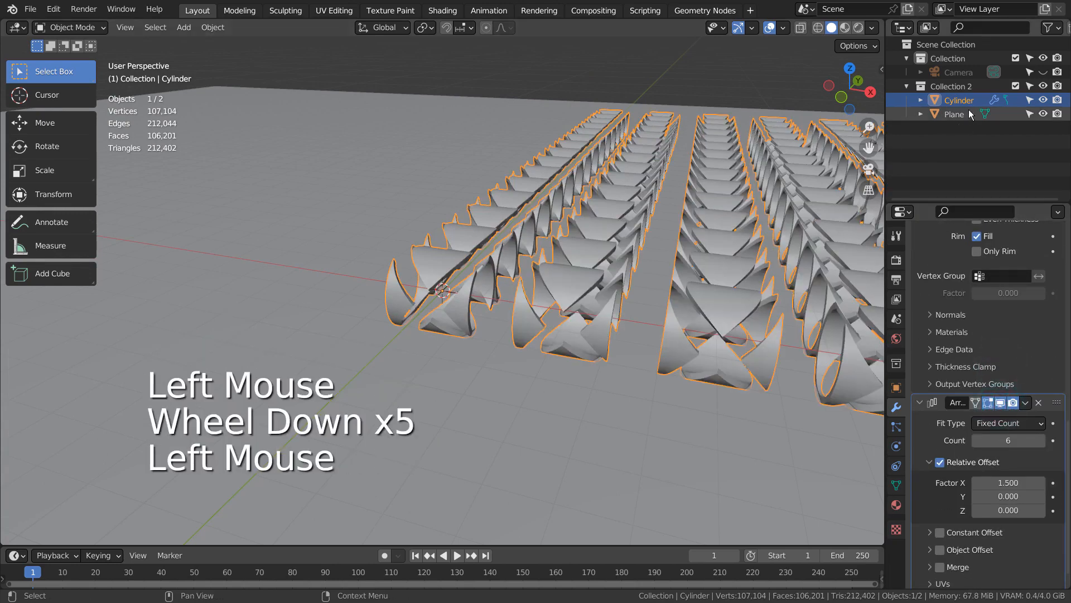
Exclude Collection 2 from the view layer and make Collection the active collection
left_click(905, 87)
left_click(1015, 86)
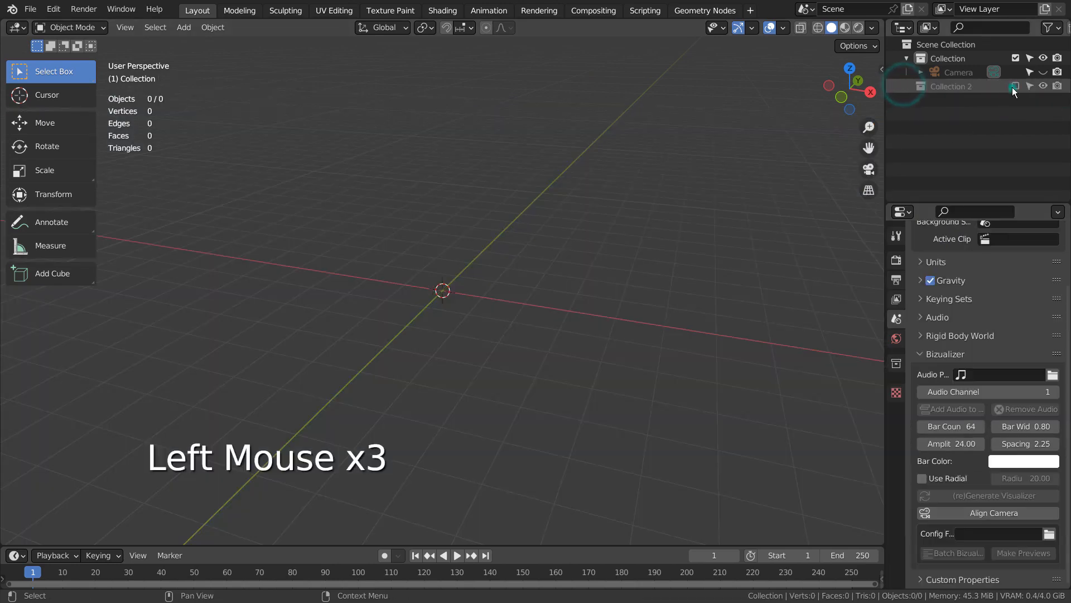
left_click(935, 55)
Add a mesh cylinder at the origin and rotate it 90° about the Y axis
key("shift+a")
mouse_move(514, 239)
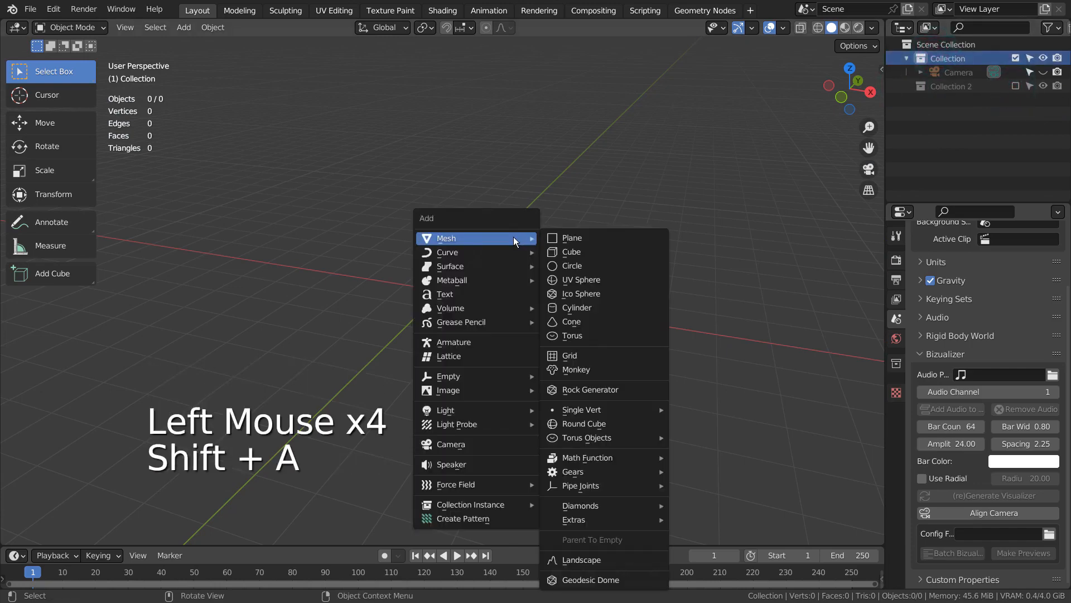
left_click(610, 306)
key("KP_2")
key("KP_1")
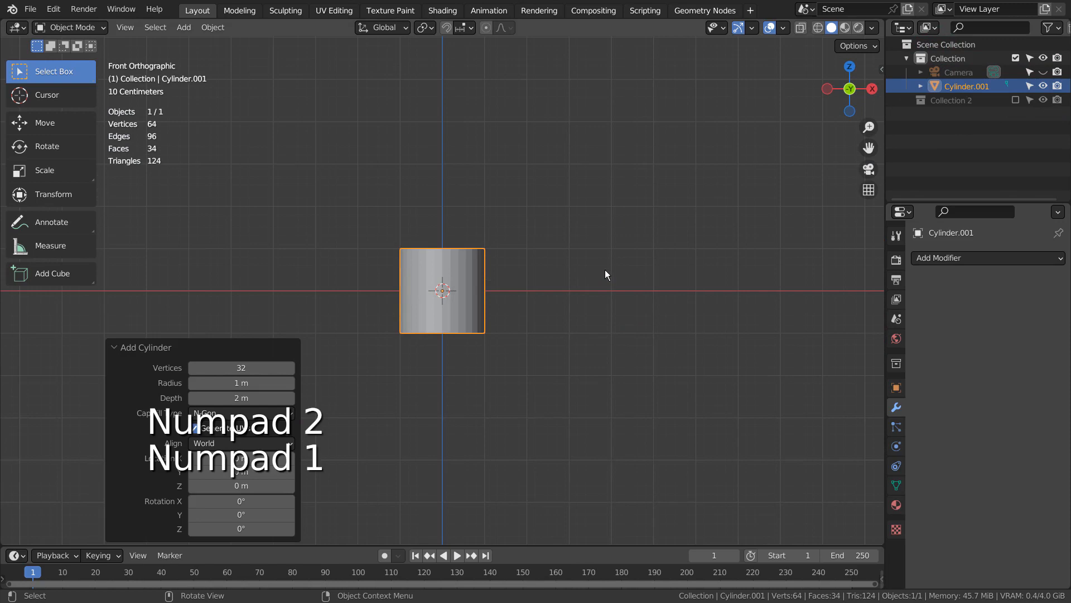
type("ry90")
key("Return")
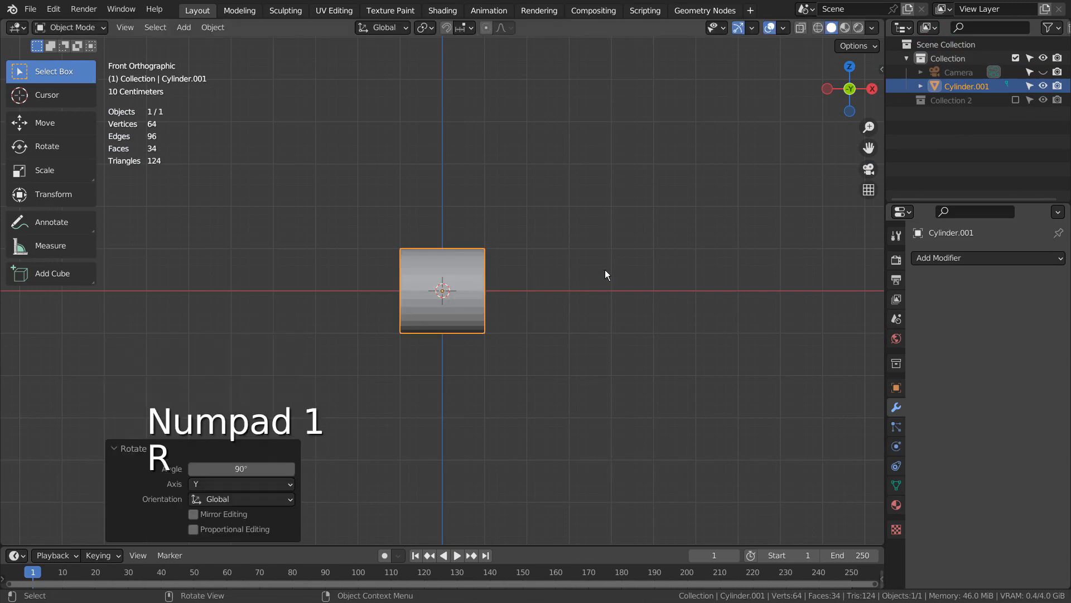
Delete the two circular cap faces of the cylinder in face-select Edit Mode, leaving an open tube
middle_click_drag(601, 276, 512, 340)
key("Tab")
key("3")
left_click(458, 299)
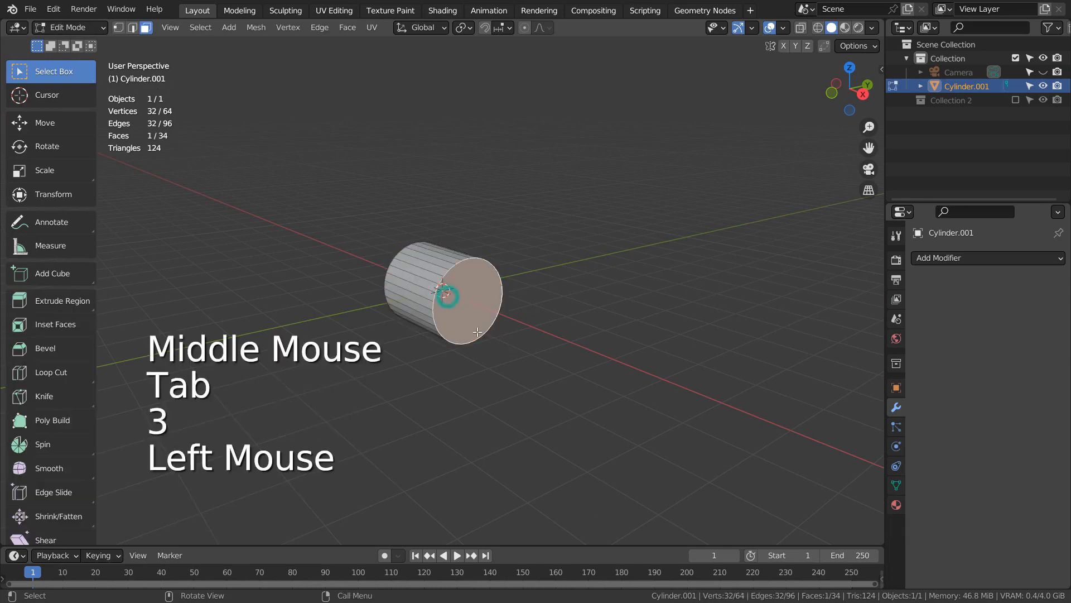
middle_click_drag(459, 300, 459, 300)
left_click(459, 299, "shift")
middle_click_drag(670, 299, 491, 310)
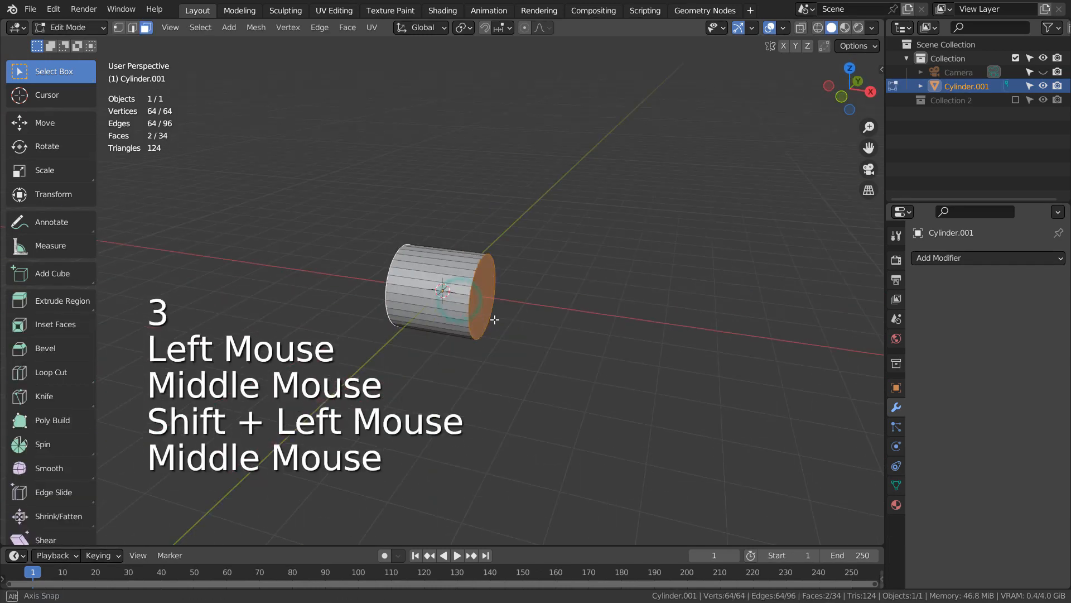
key("x")
left_click(489, 342)
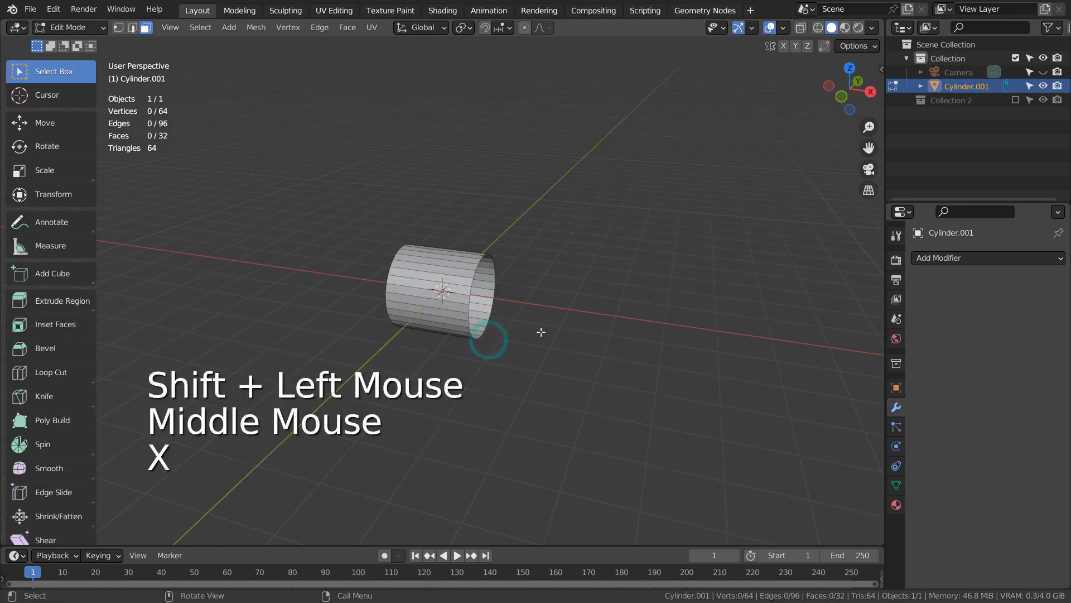
Return to Object Mode and add a separate 2 m mesh plane at the origin
key("KP_1")
left_click(578, 314)
key("shift+a")
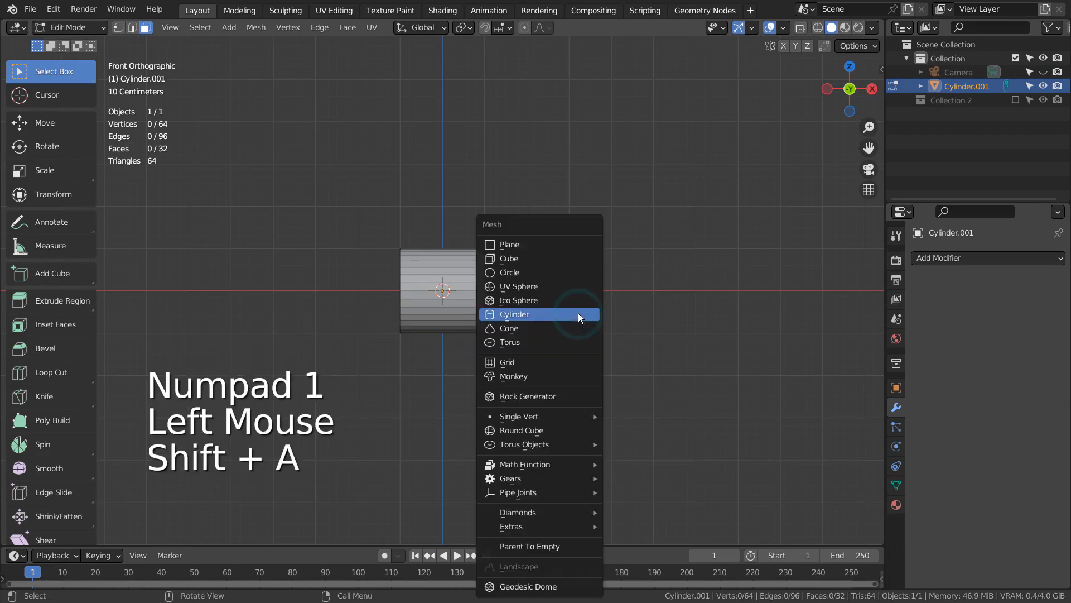
key("Tab")
key("shift+a")
mouse_move(587, 266)
left_click(660, 262)
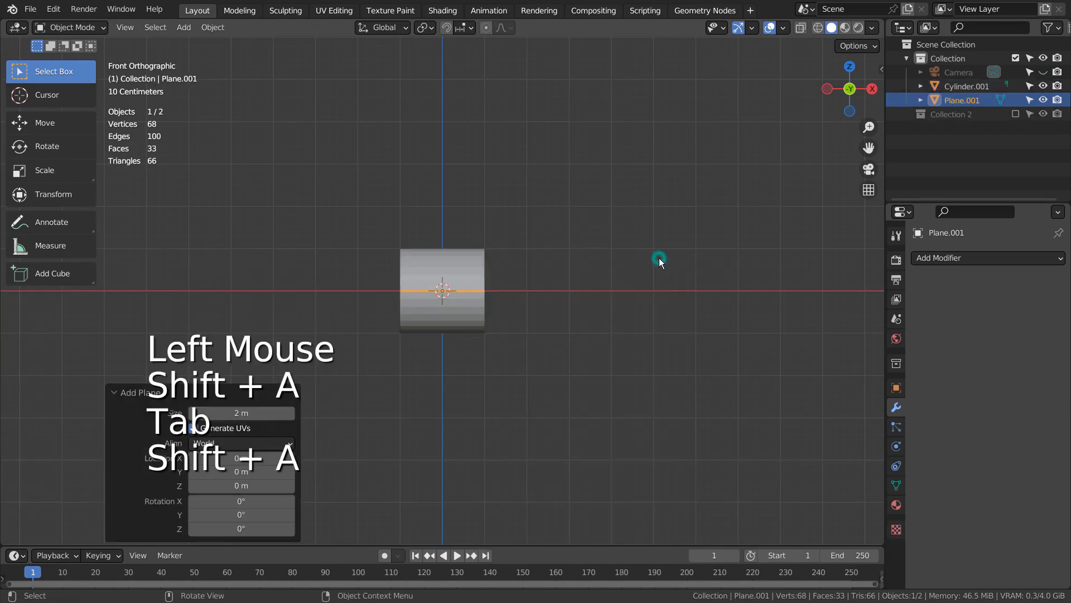
Rotate the plane 90° about the X axis, and -45° in the front view to form a diamond
type("rx90")
key("Return")
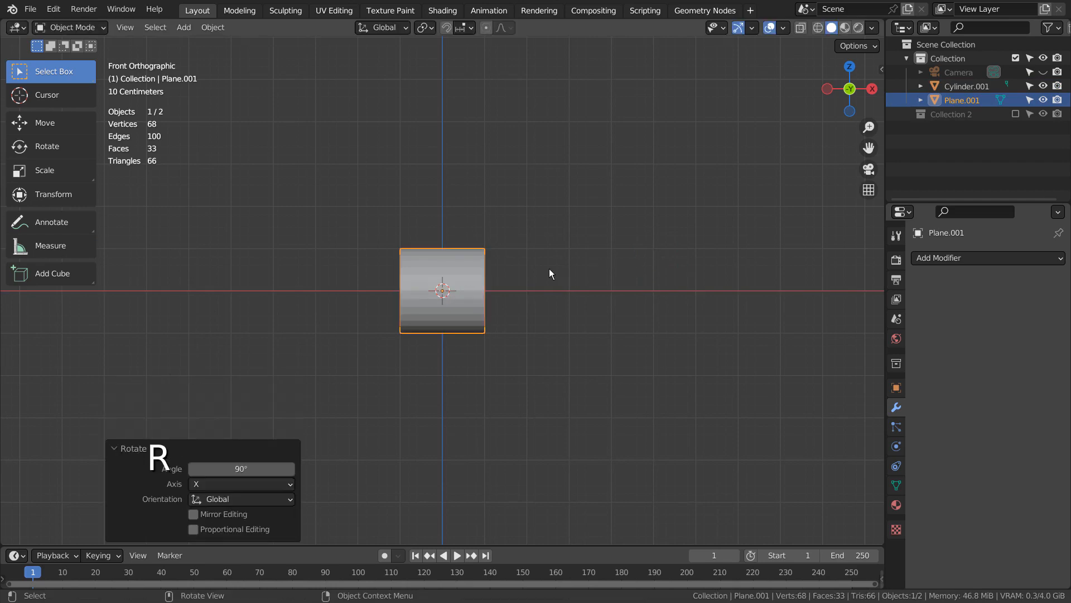
key("r")
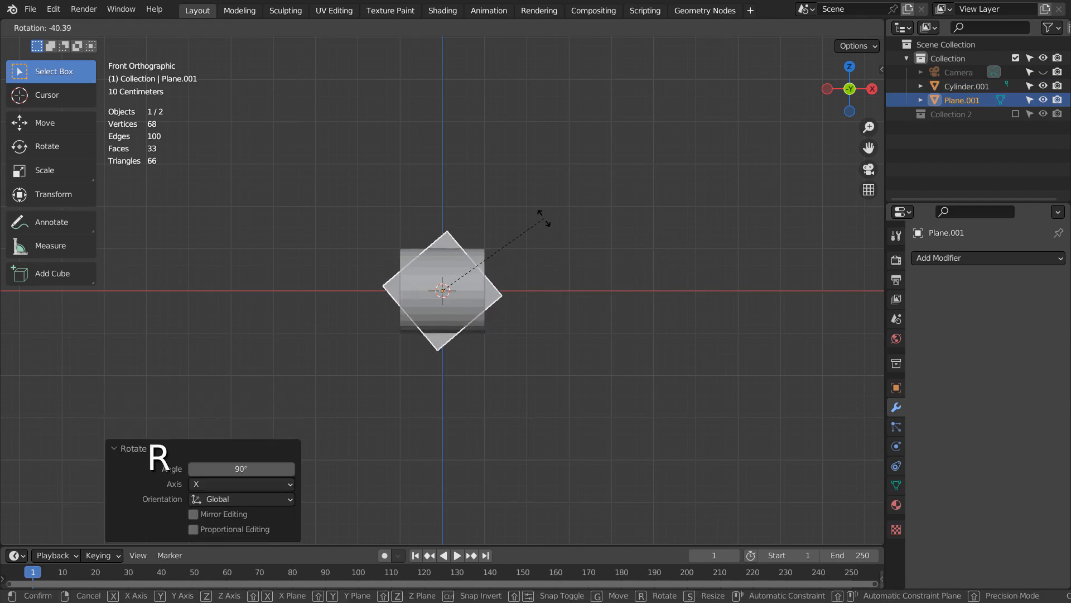
key("ctrl")
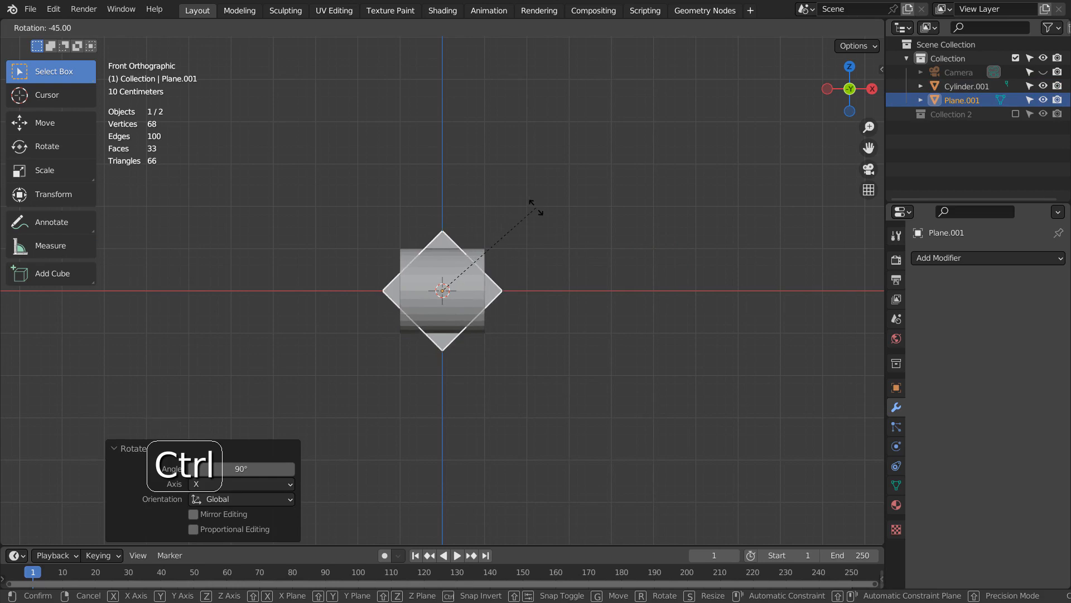
left_click(538, 210)
Move the diamond plane along the negative Y axis until it stands clear in front of the cylinder
middle_click_drag(662, 337, 512, 371)
key("g")
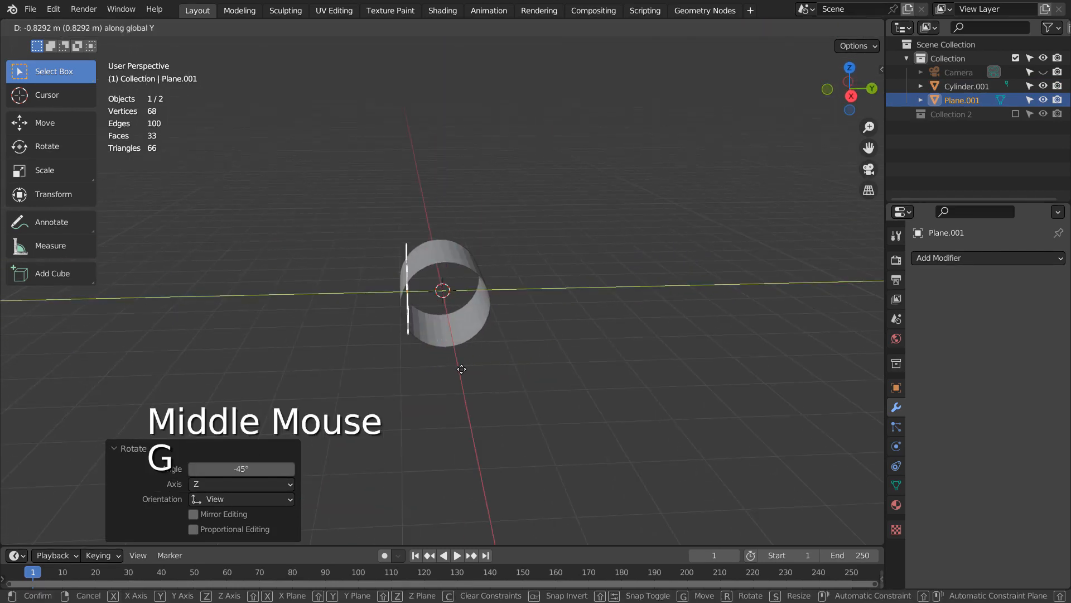
left_click(411, 366)
key("KP_1")
Subdivide the whole plane three times in Edit Mode with one cut each to make an 8 by 8 face grid
key("Tab")
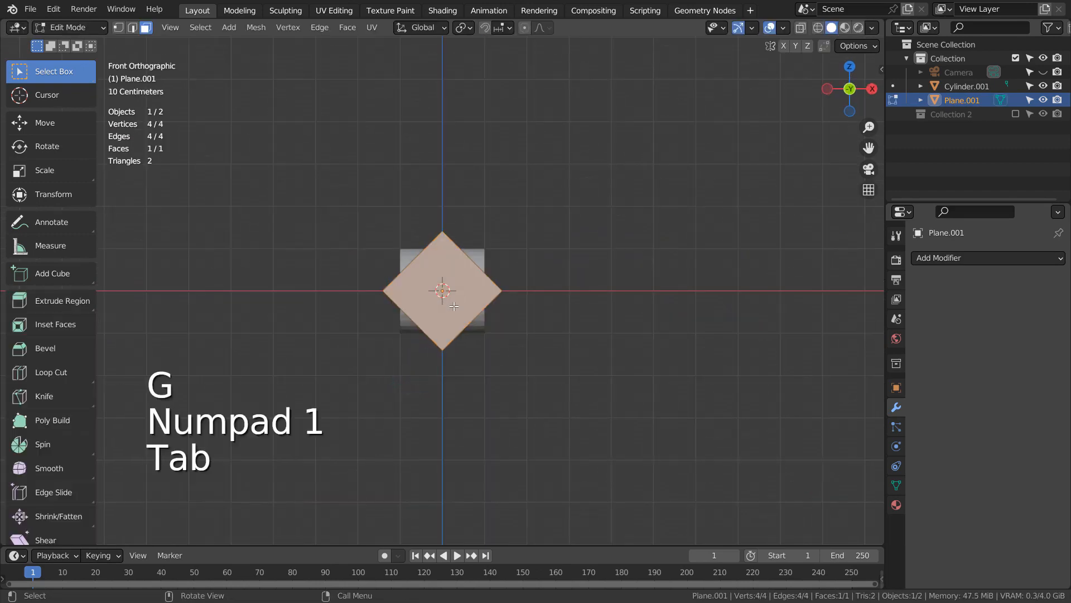
key("ctrl")
right_click(457, 272)
left_click(458, 273)
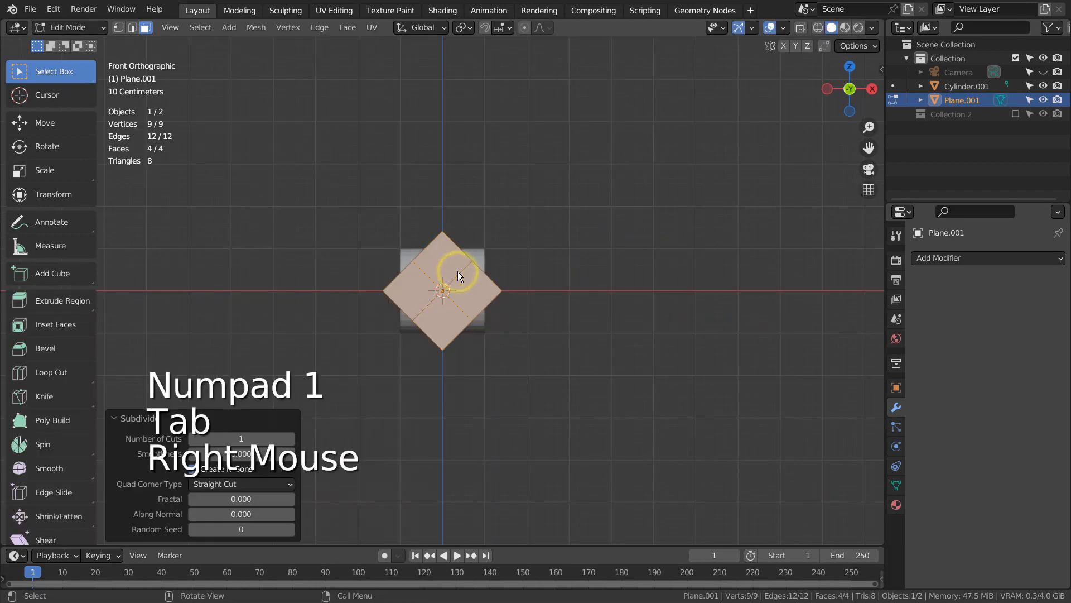
right_click(458, 273)
left_click(458, 275)
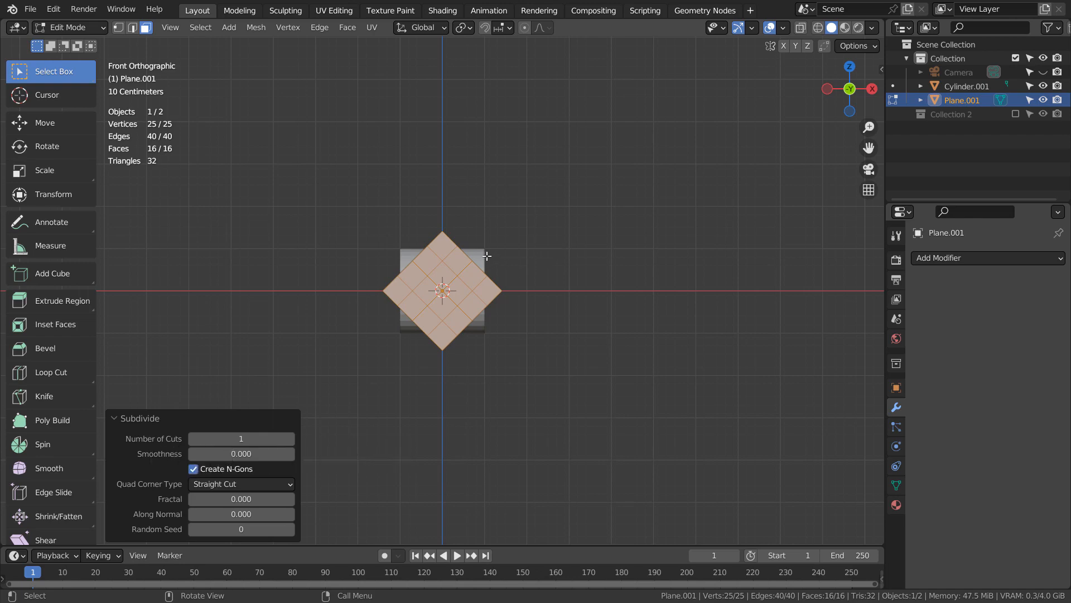
right_click(465, 285)
left_click(466, 288)
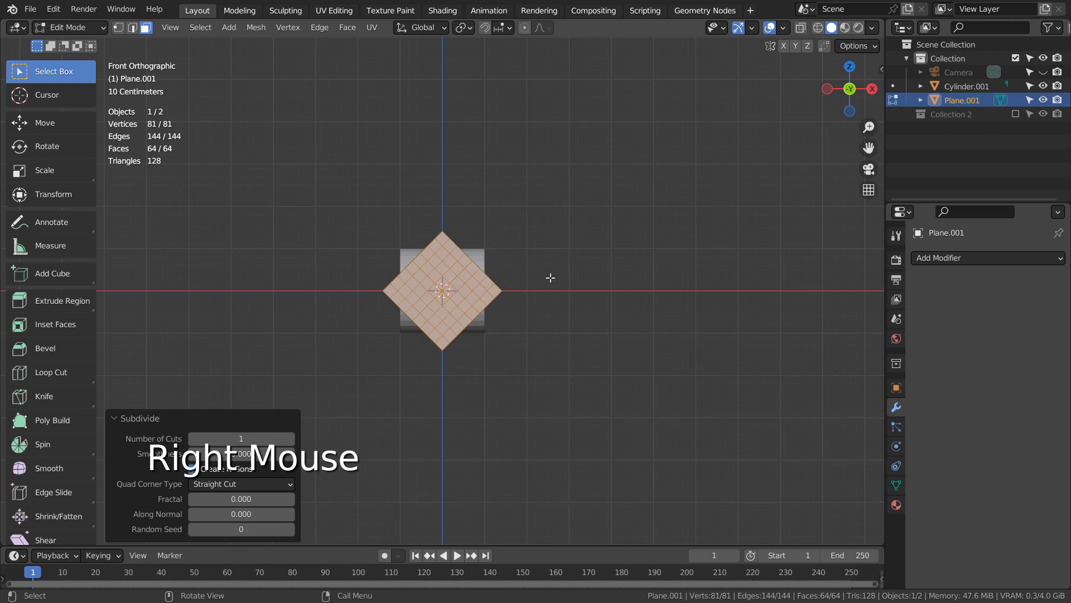
key("Tab")
key("Tab")
Select the two middle face loops in both diagonal directions of the plane, forming an X-shaped selection
scroll(547, 277, "up", 3)
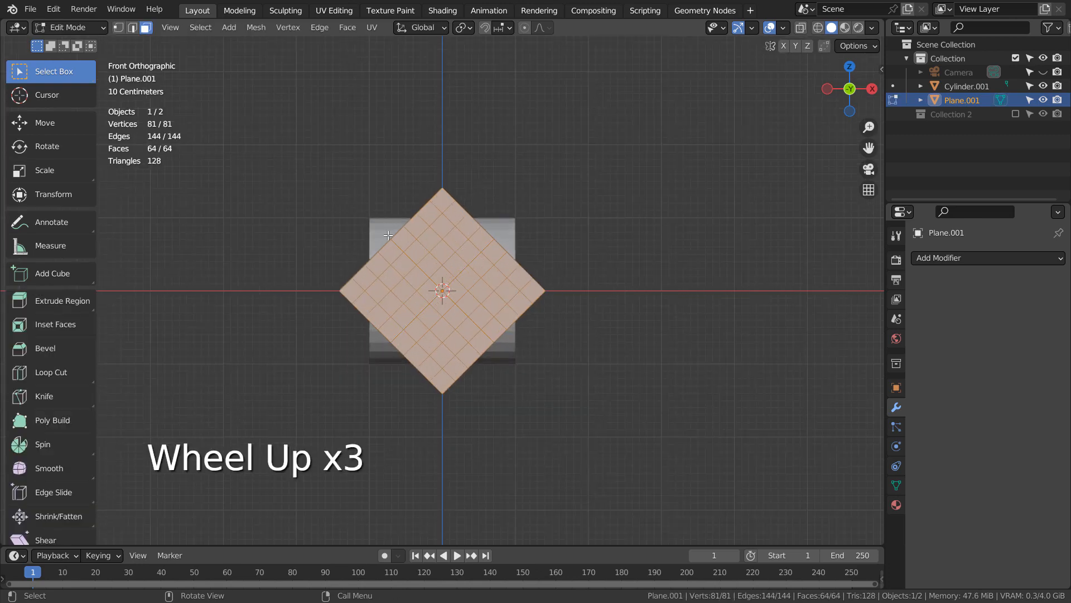
left_click(556, 205)
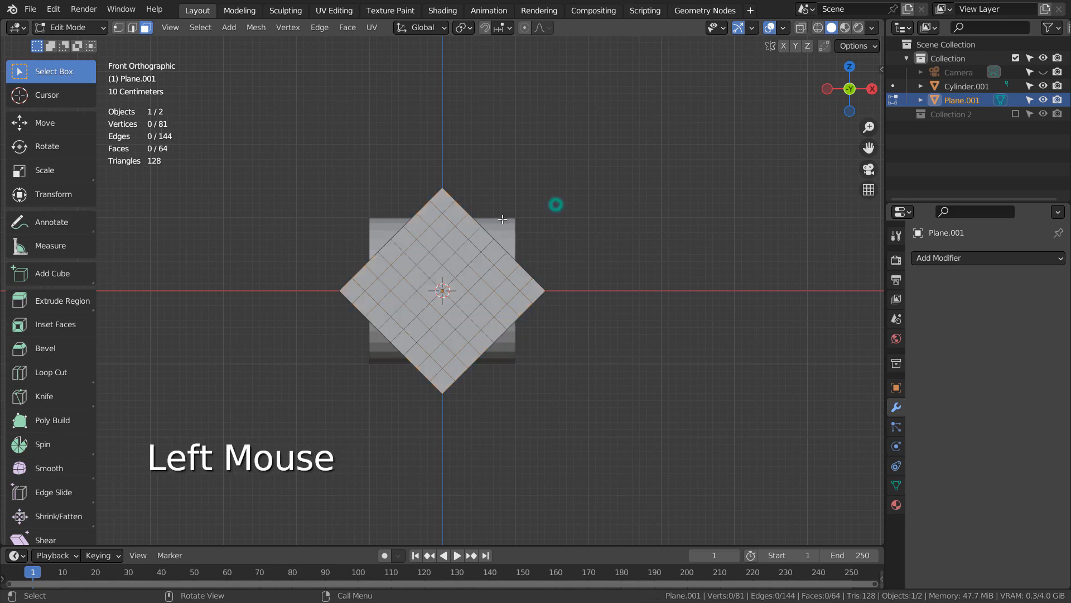
left_click(412, 244, "alt")
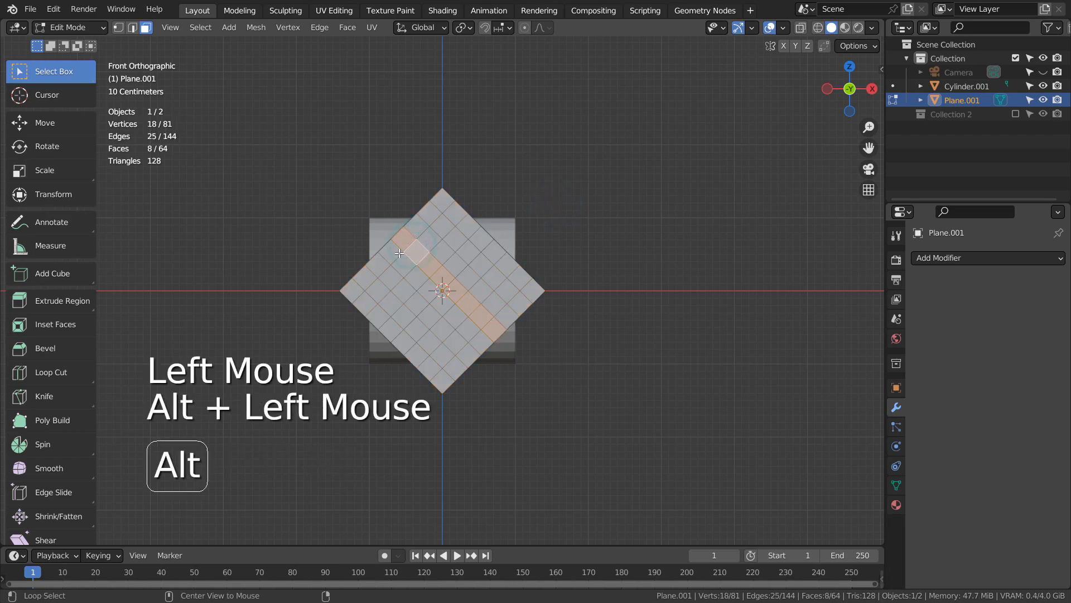
left_click(399, 253, "alt+shift")
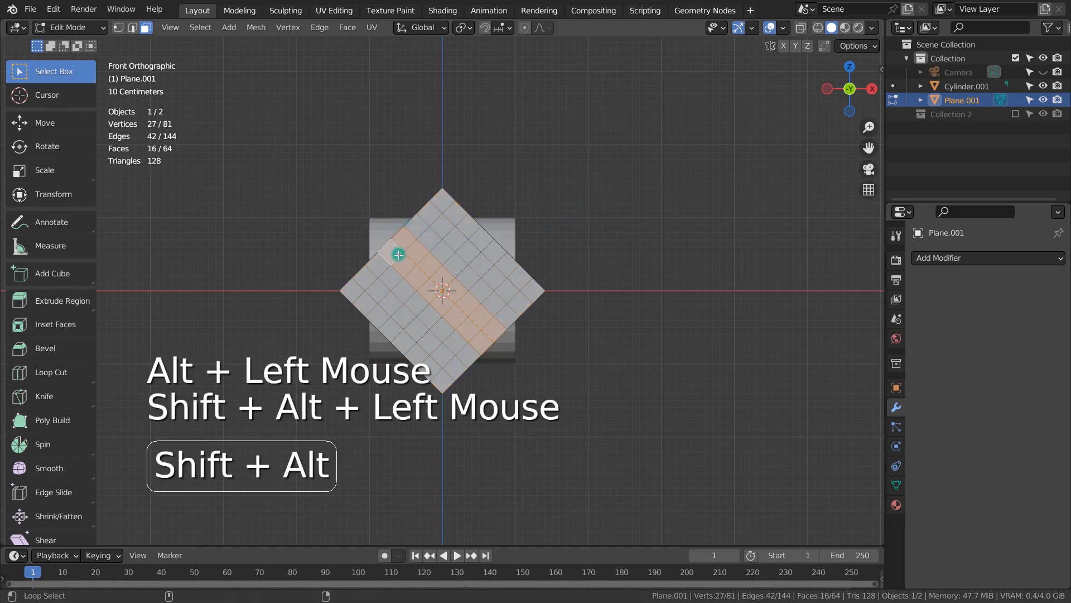
left_click(473, 244, "alt+shift")
left_click(484, 252, "alt+shift")
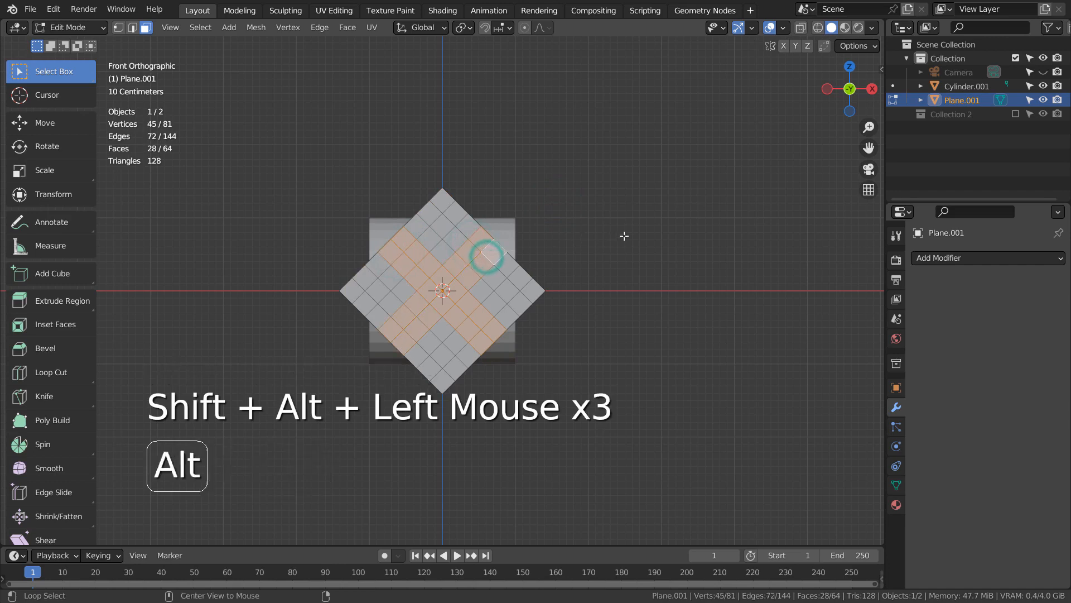
key("s")
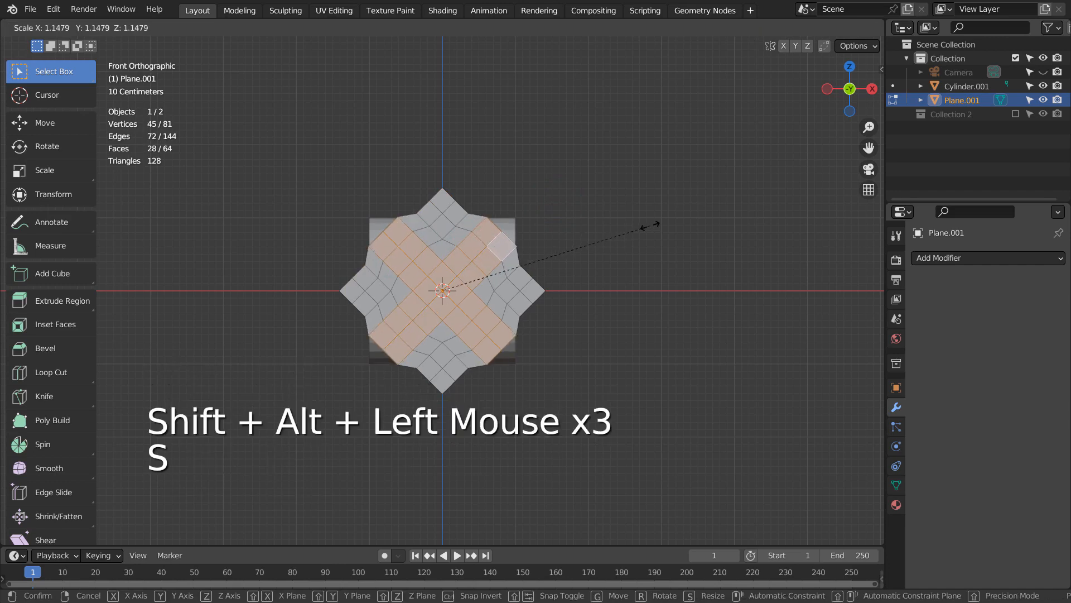
left_click(650, 226)
key("ctrl+z")
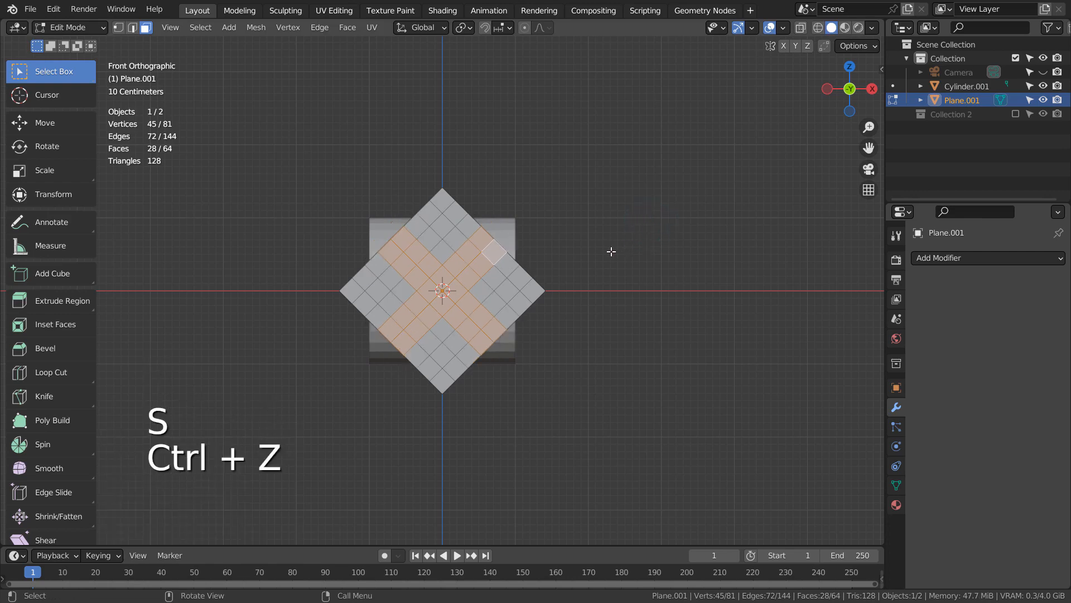
Scale the whole plane up by 1.170 and slightly more in Object Mode so the X's arms reach past the cylinder's edges
key("Tab")
key("s")
left_click(647, 241)
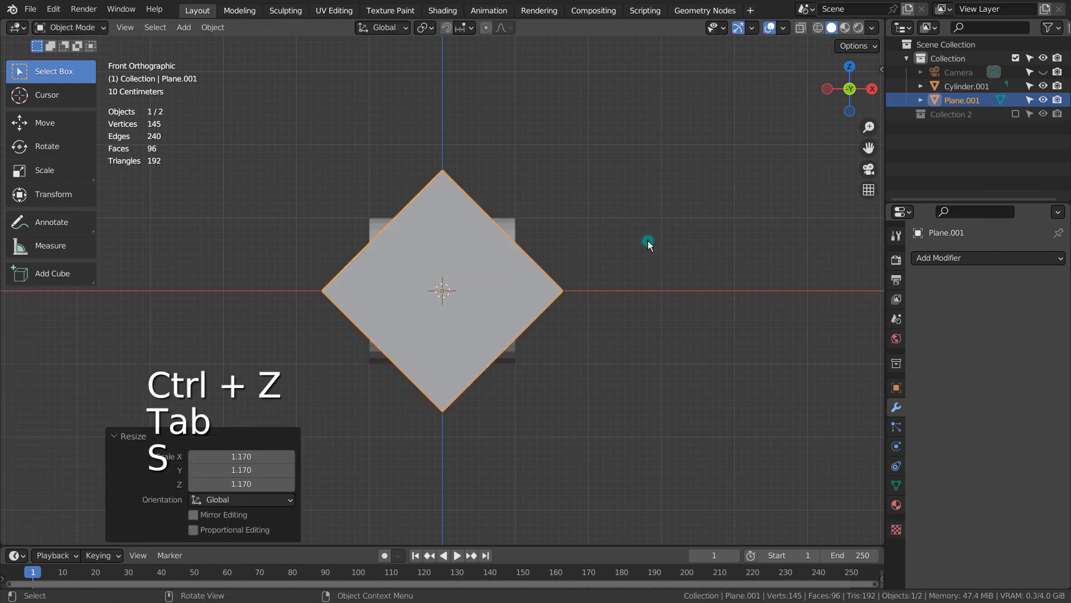
key("Tab")
key("Tab")
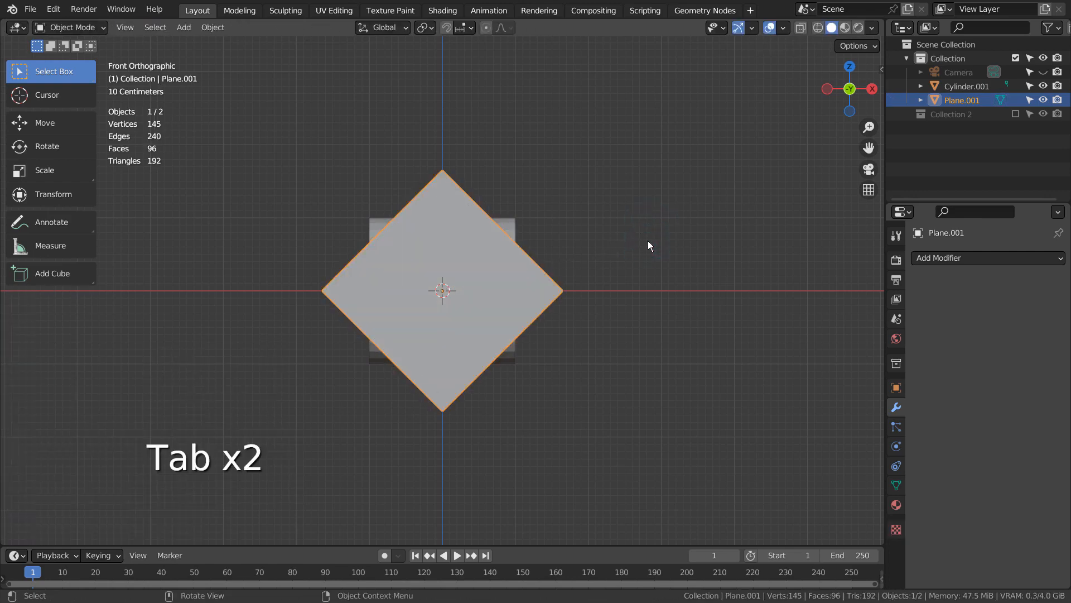
key("s")
left_click(657, 238)
key("Tab")
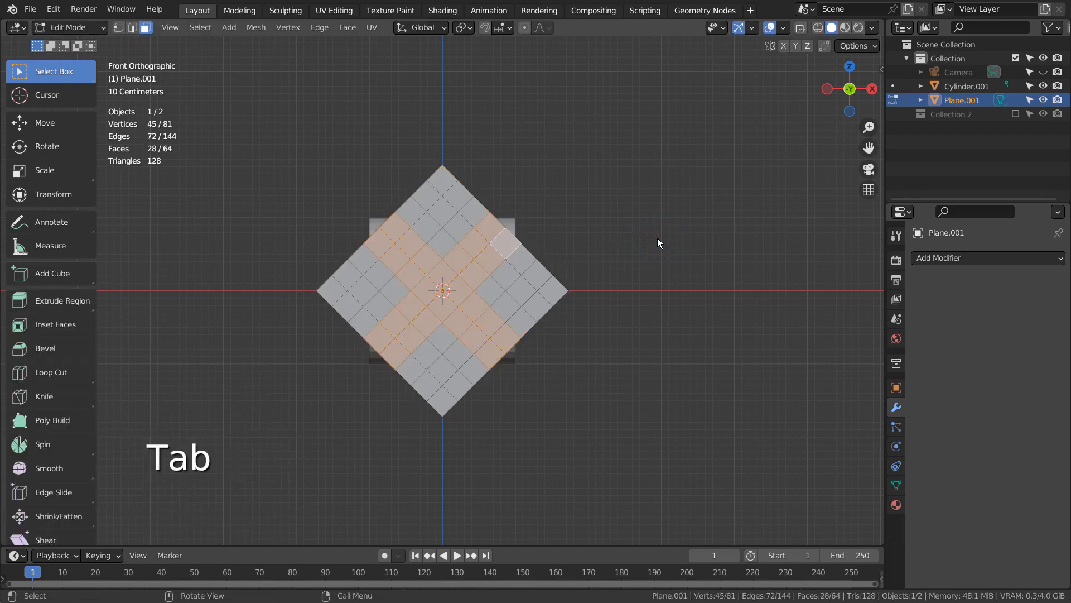
key("shift+z")
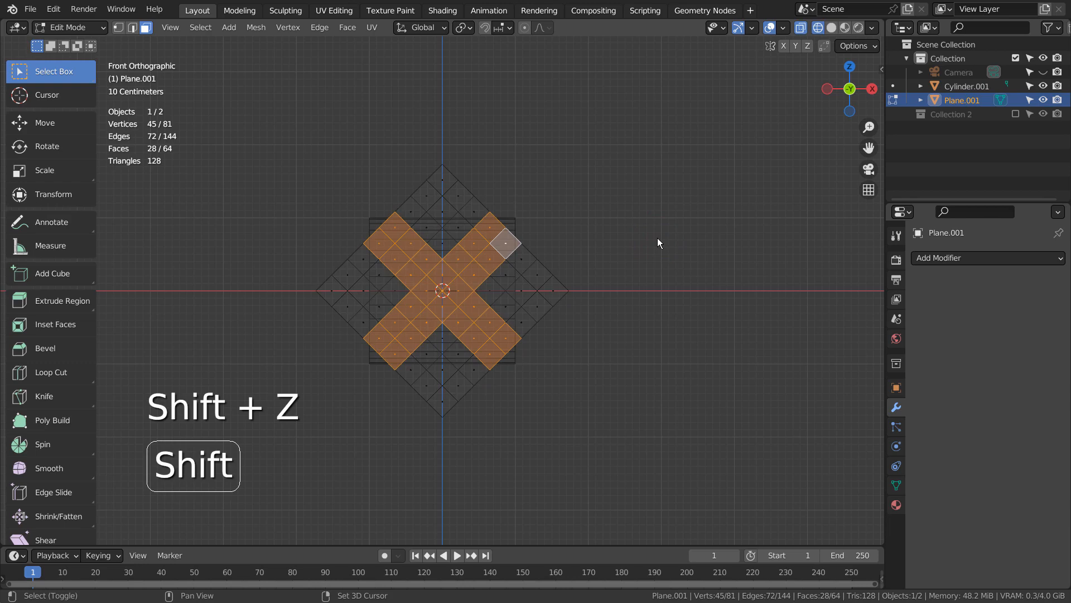
key("shift+z")
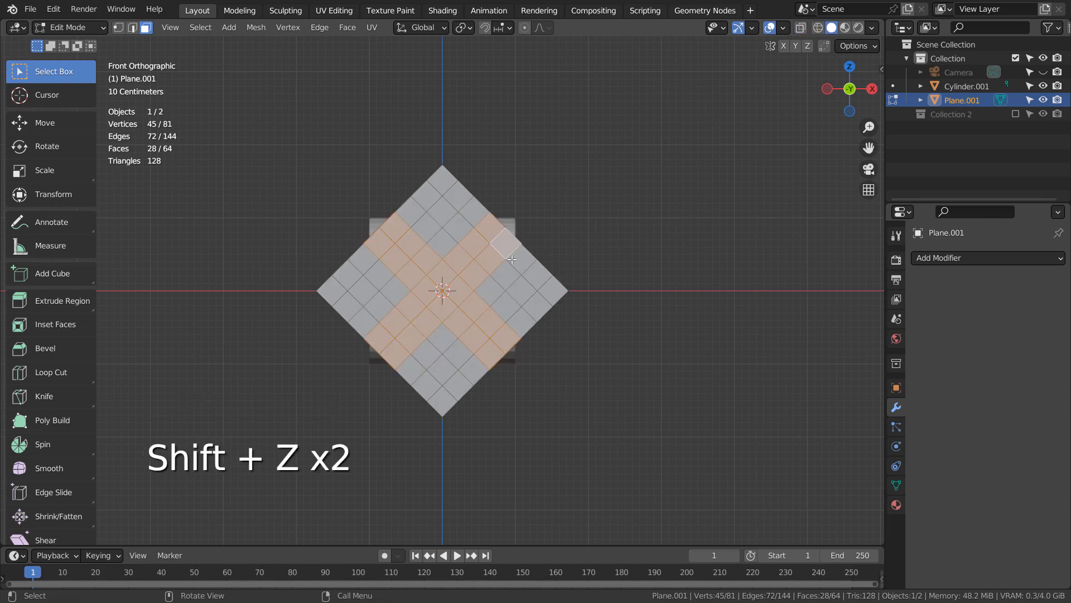
key("Tab")
key("Tab")
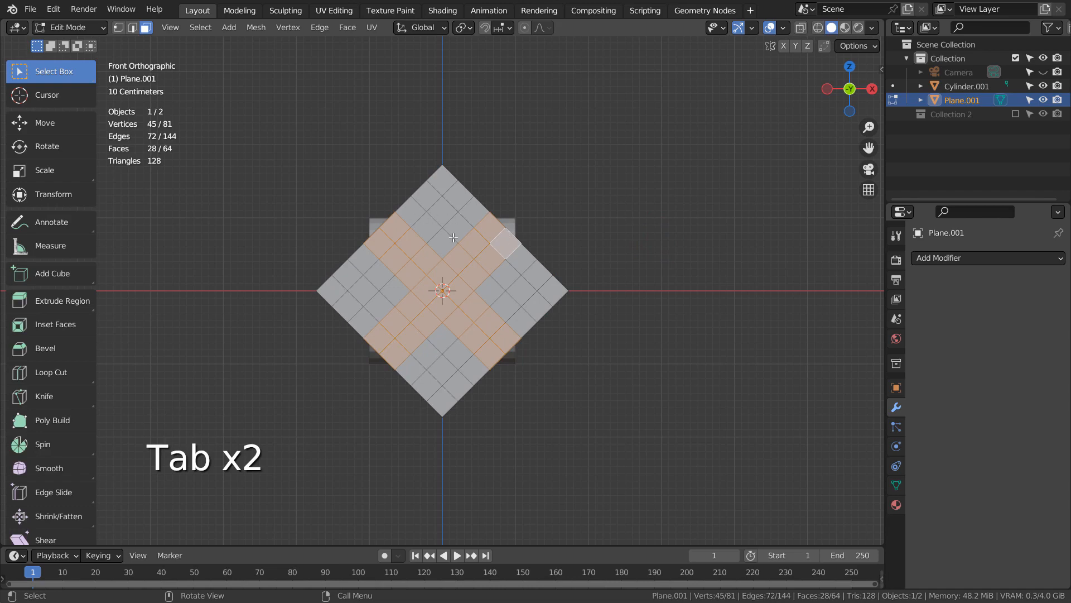
Invert the face selection, delete the four corner blocks of faces so only the X shape remains, and return to Object Mode
key("ctrl+u")
key("ctrl+i")
key("3")
key("x")
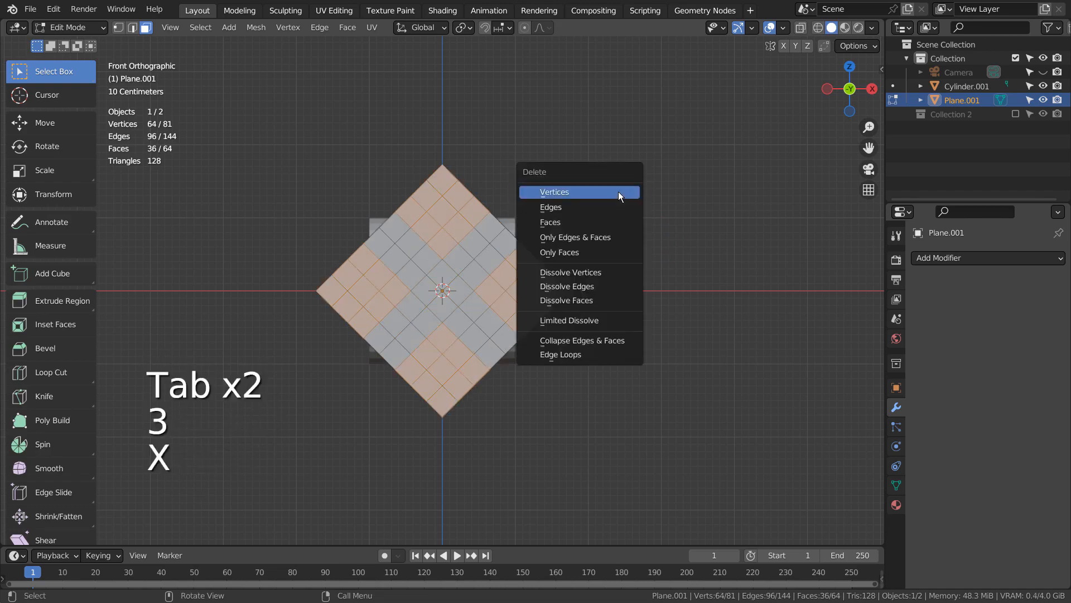
left_click(617, 223)
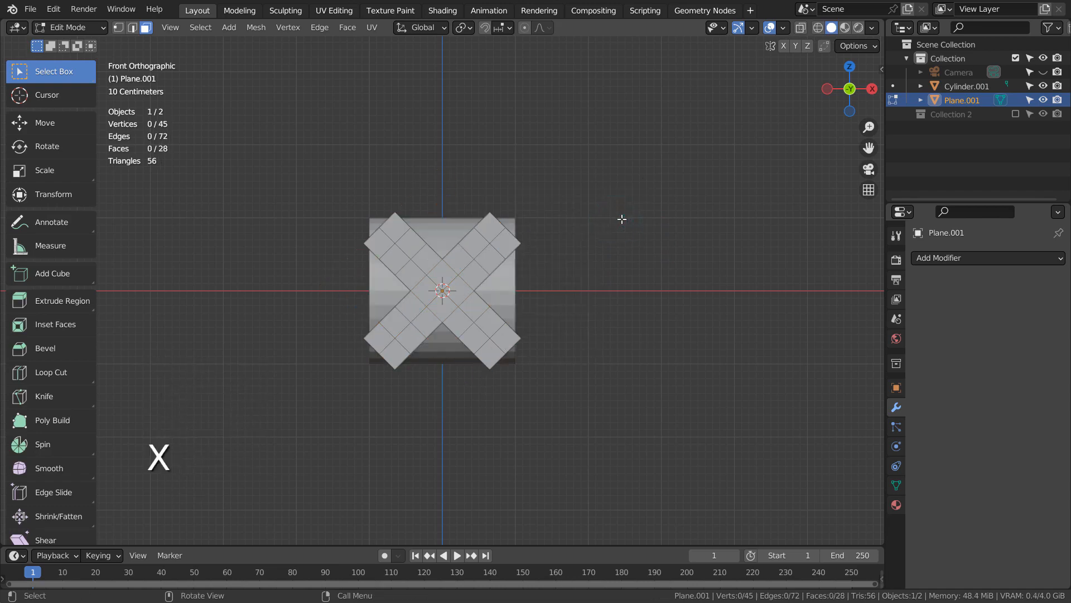
middle_click_drag(604, 280, 493, 260)
key("Tab")
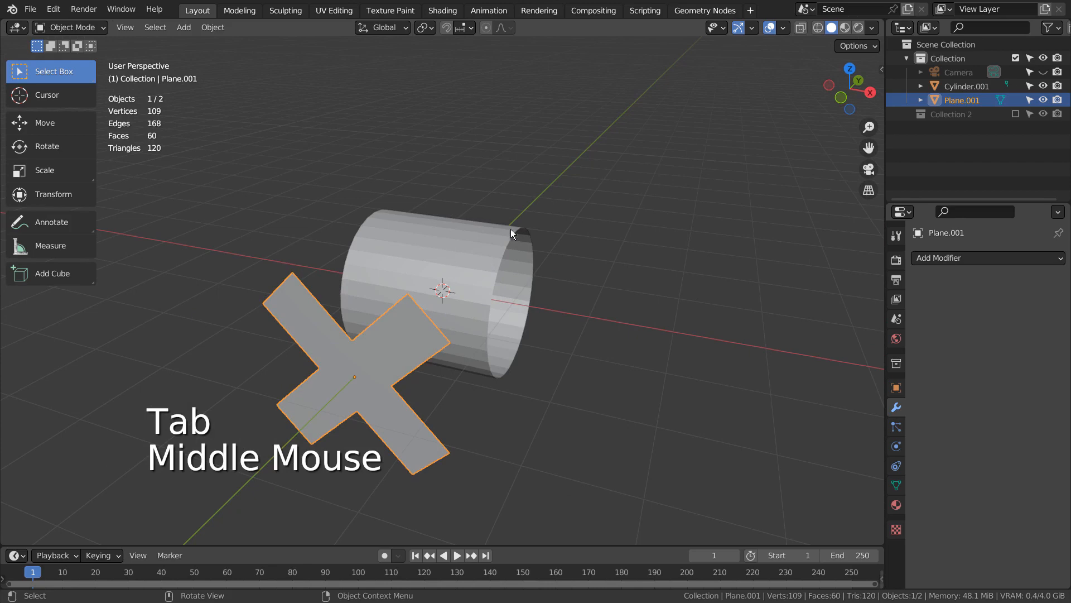
Try to knife-project the X-shaped plane onto the cylinder from the front view with Cut Through enabled and no faces selected
left_click(479, 257)
key("Tab")
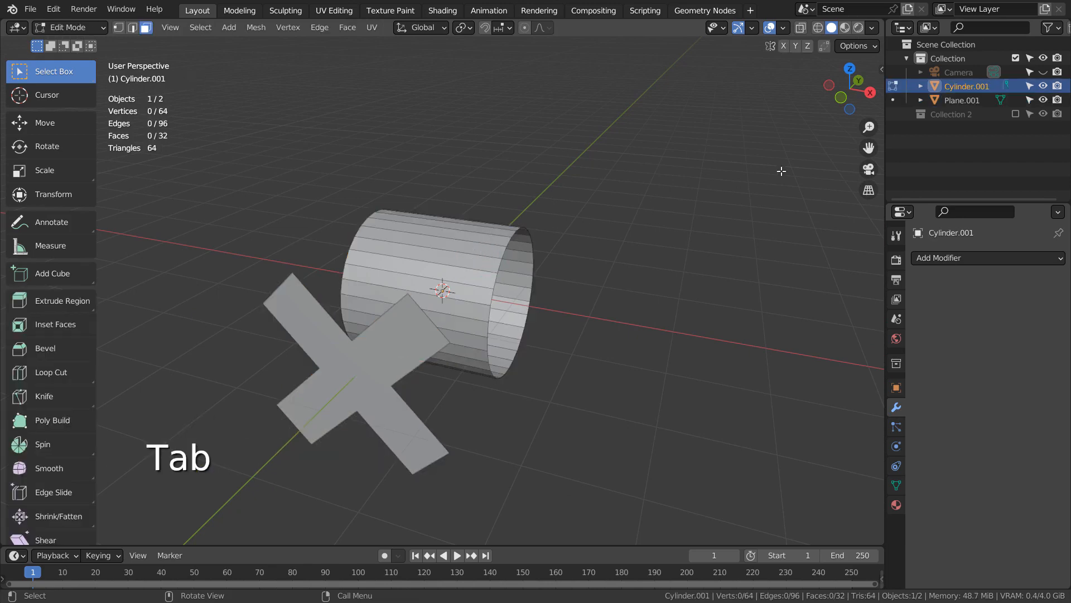
left_click(956, 102, "ctrl")
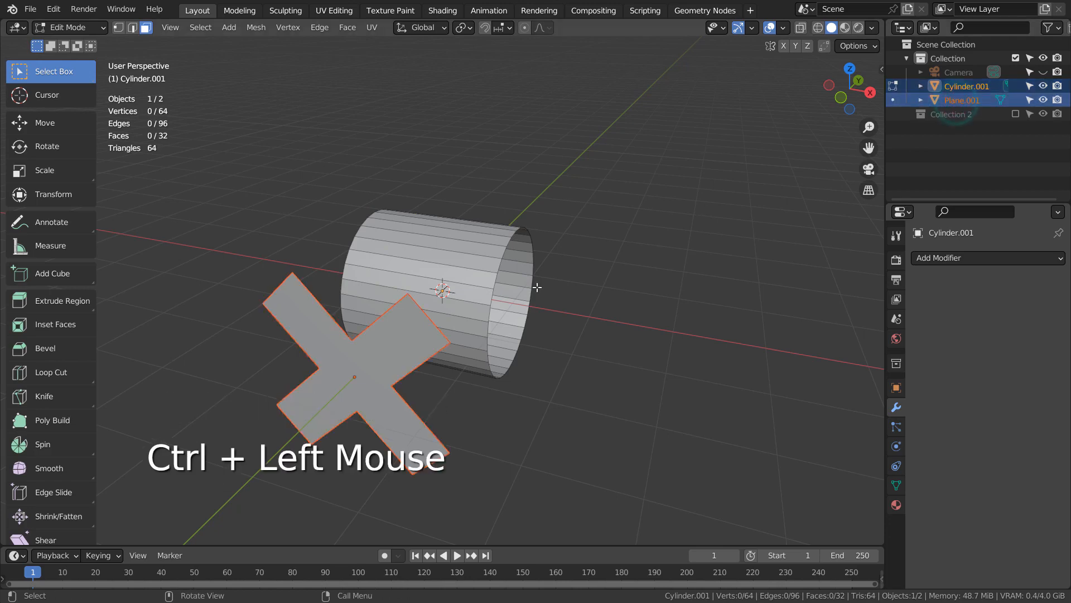
key("KP_1")
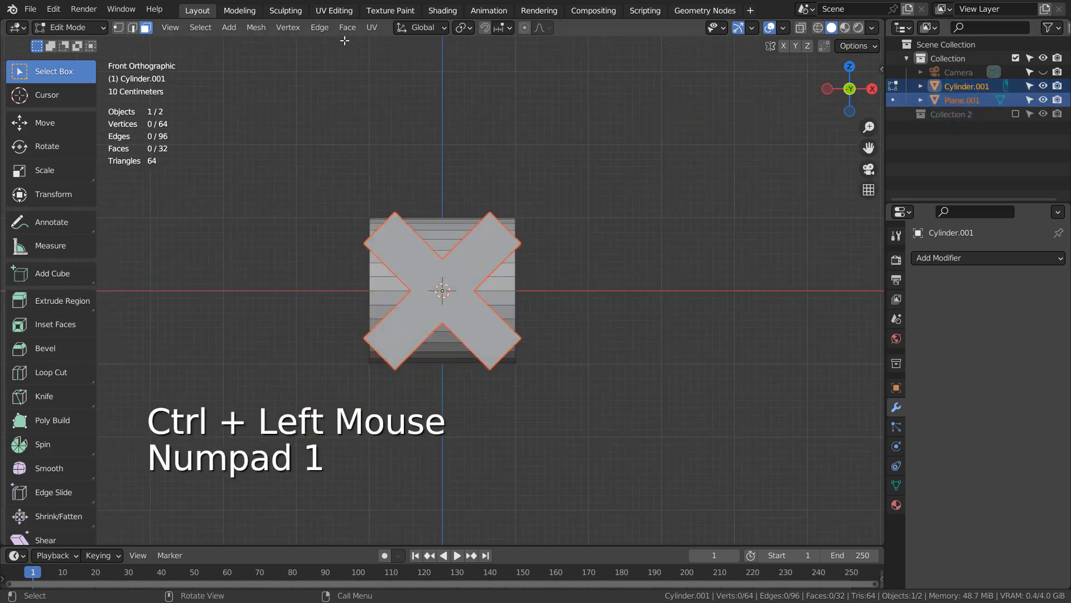
left_click(263, 28)
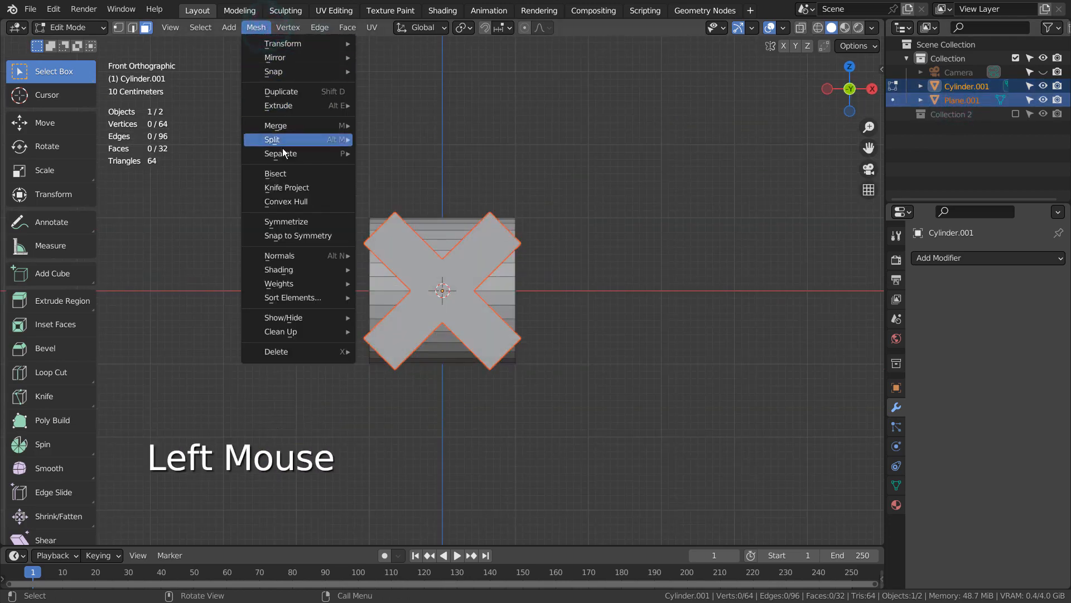
left_click(289, 186)
middle_click_drag(290, 184, 609, 250)
left_click(193, 529)
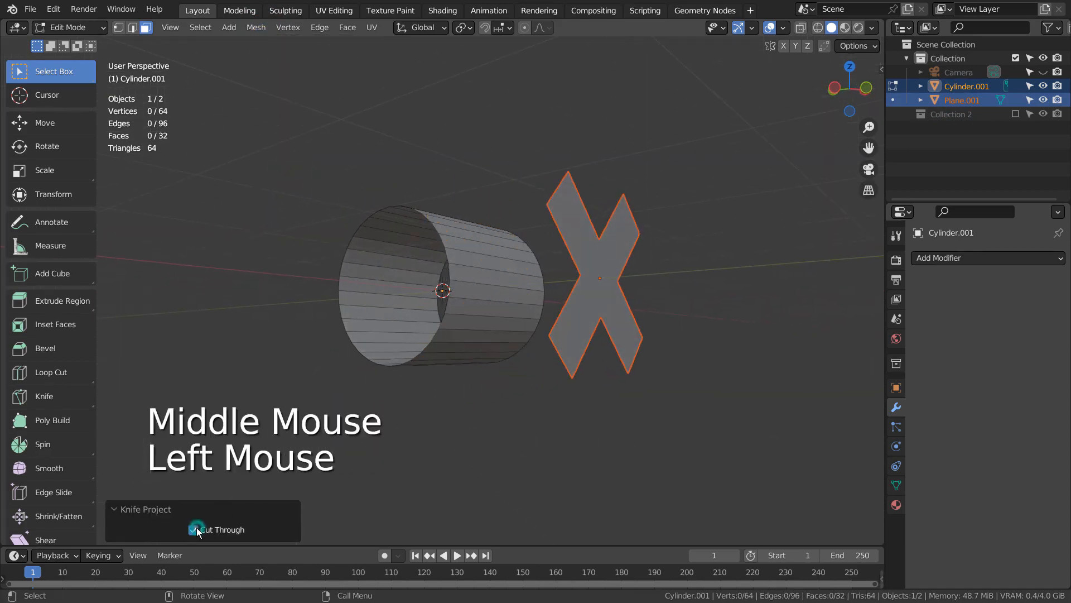
middle_click_drag(617, 425, 513, 436)
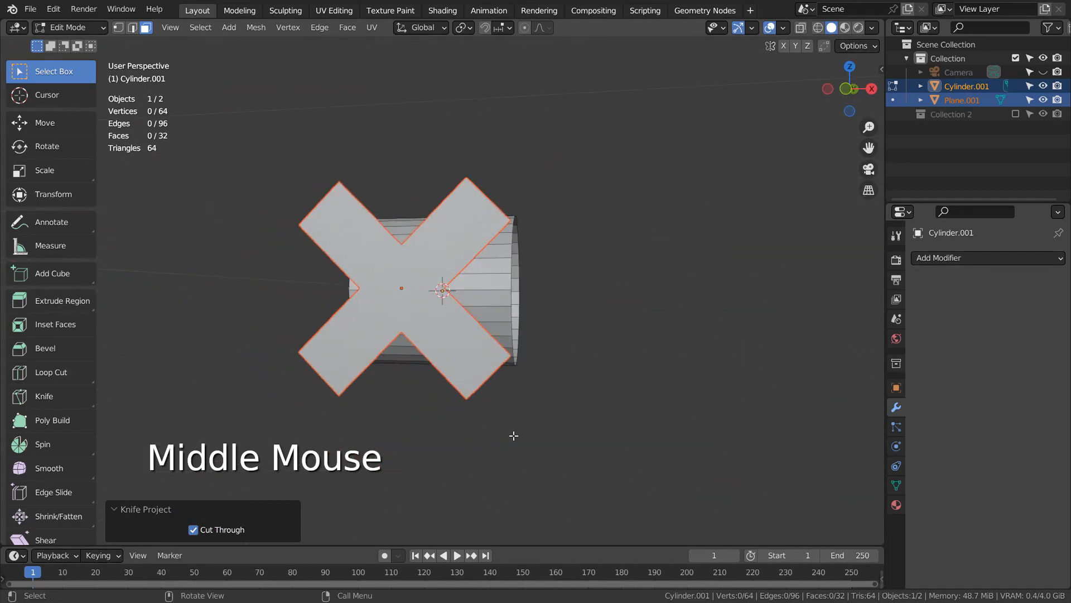
key("KP_1")
key("ctrl+z")
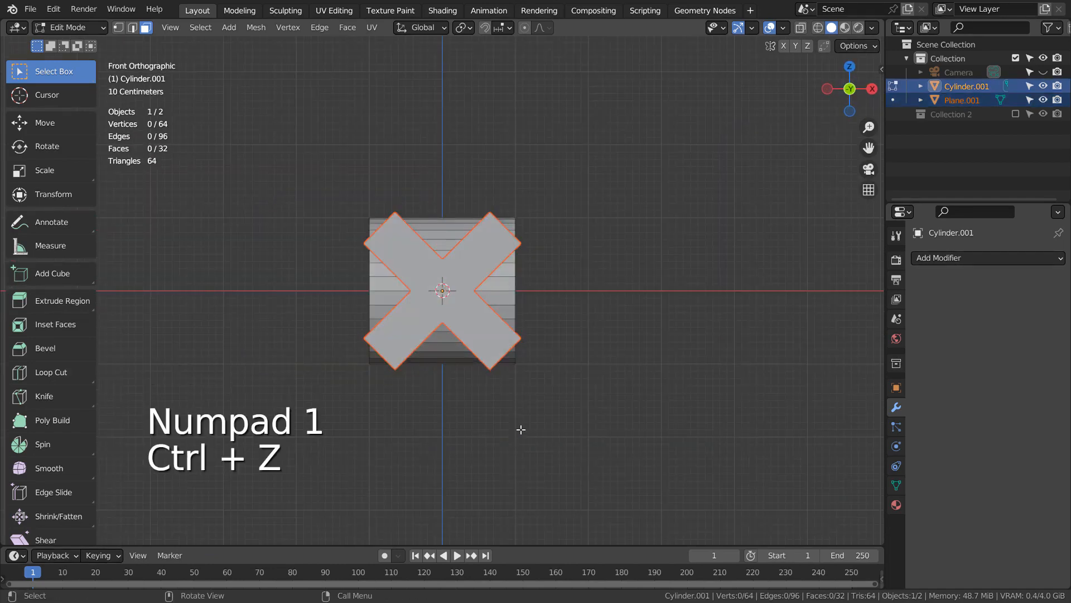
Make the cylinder the only selected object and select all of its faces in Edit Mode
middle_click_drag(564, 301, 617, 323)
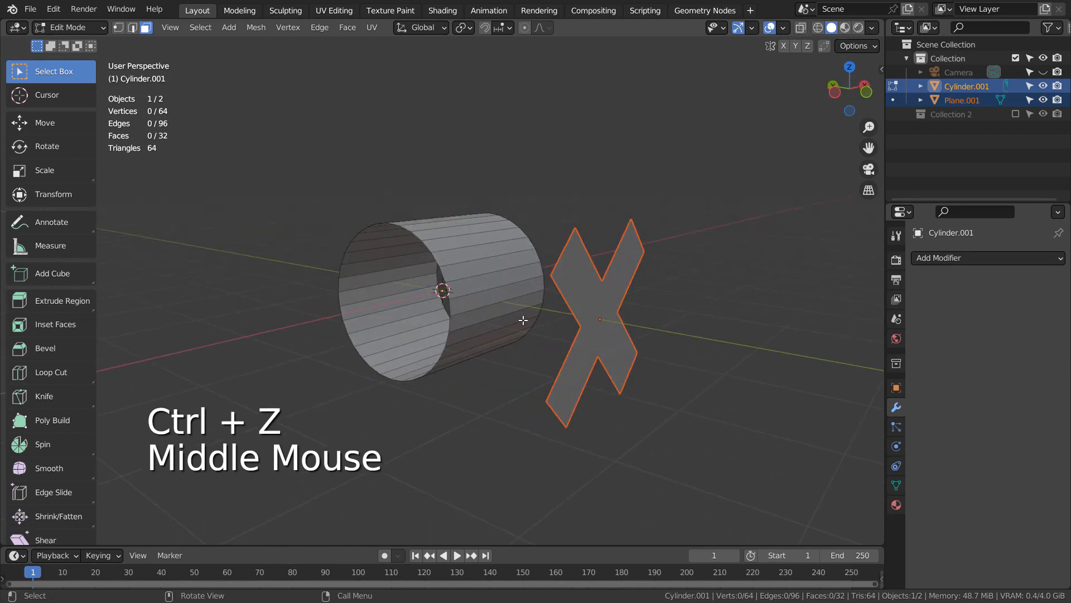
left_click(477, 269)
key("Tab")
left_click(479, 282)
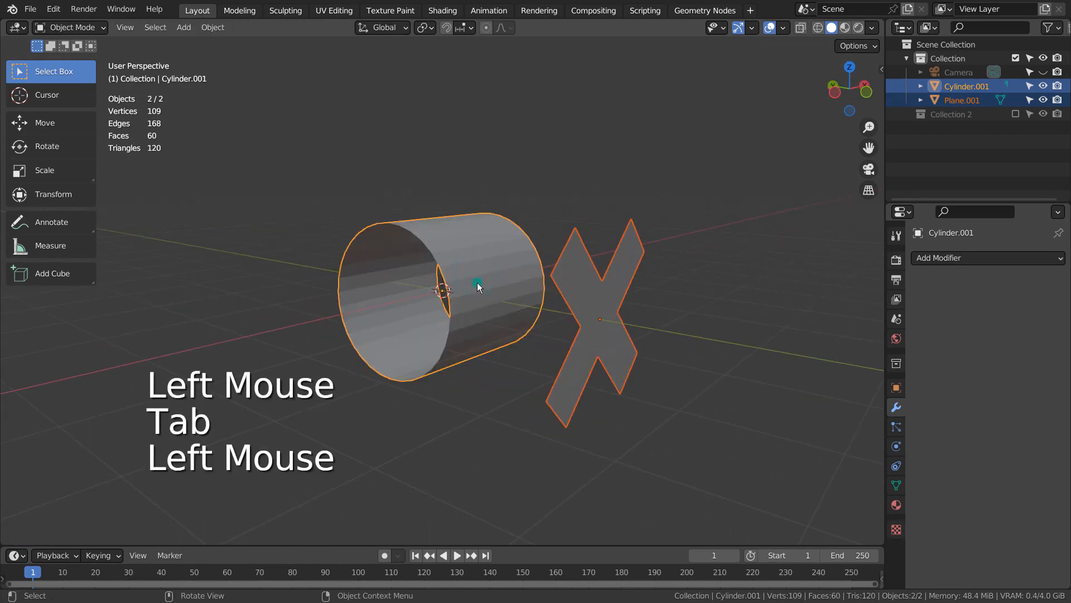
key("Tab")
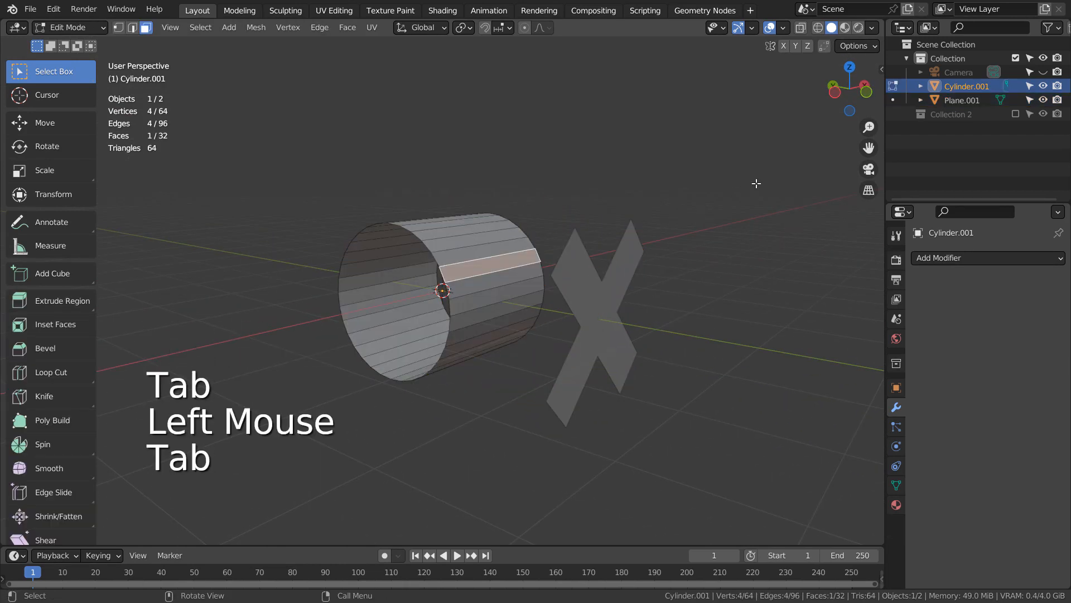
key("a")
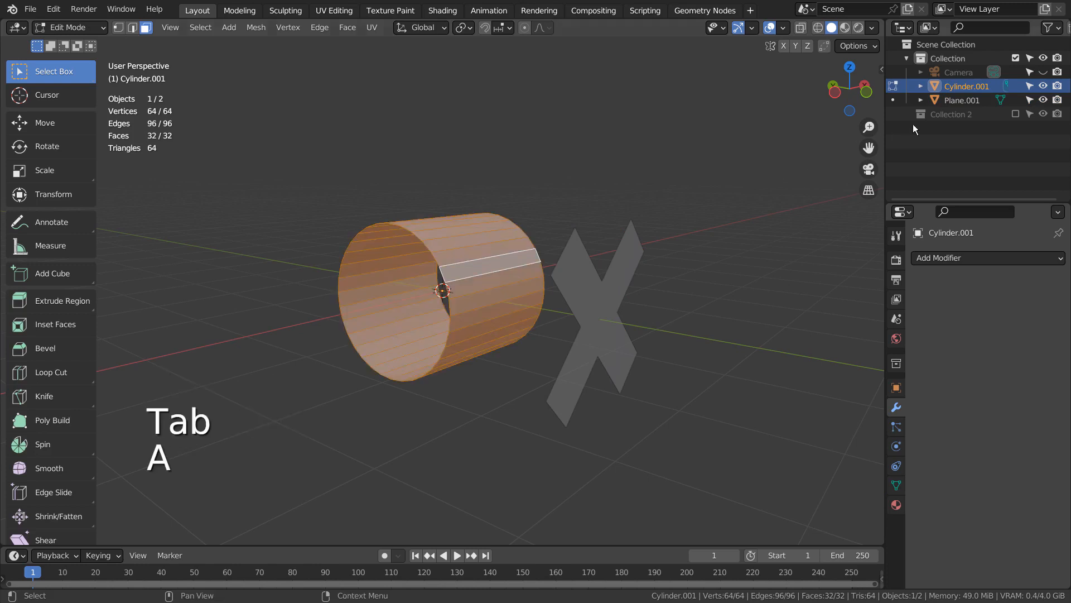
Add the X-shaped plane to the selection and knife-project it through both sides of the cylinder from the front view
left_click(968, 101, "ctrl")
key("KP_1")
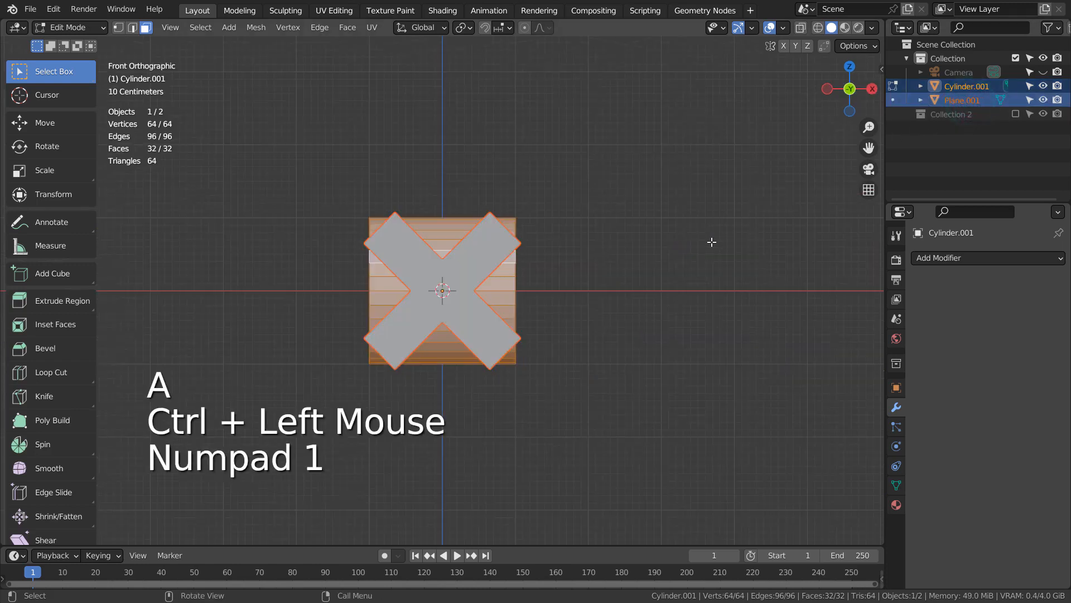
left_click(256, 27)
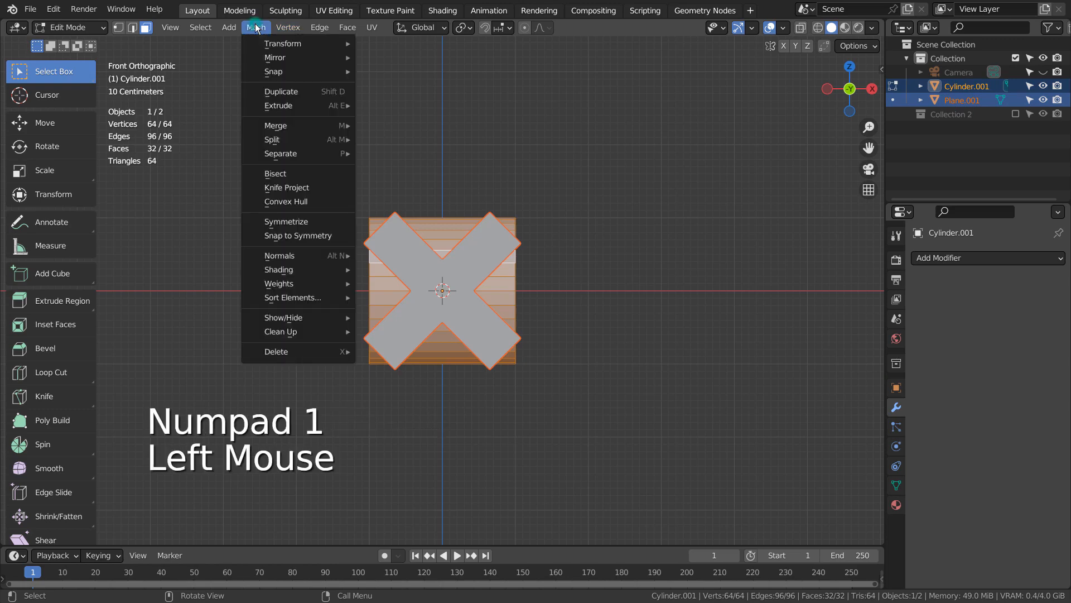
left_click(300, 190)
middle_click_drag(319, 307, 319, 347)
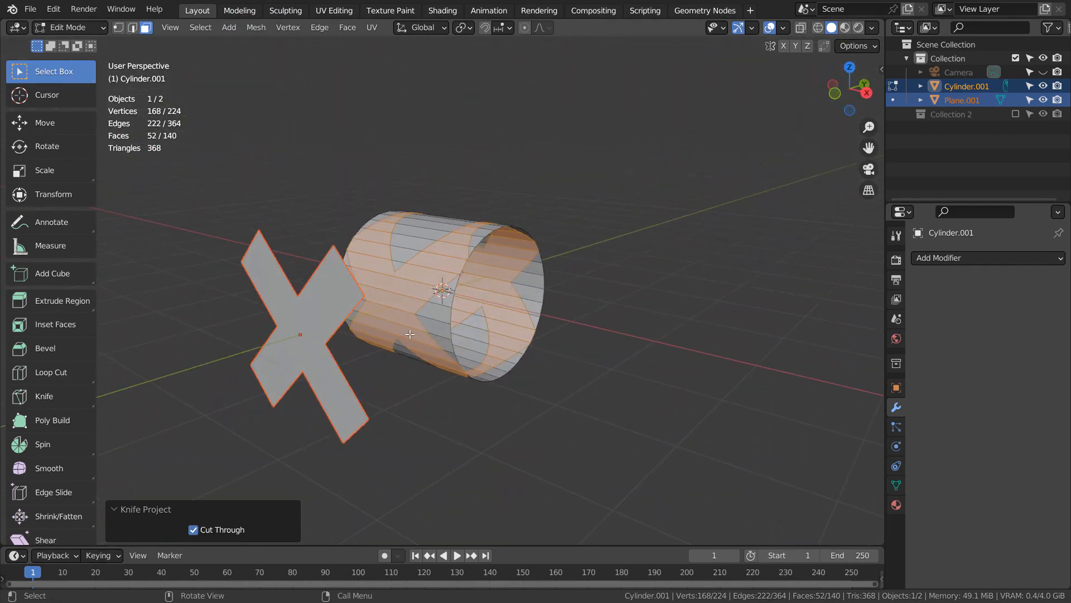
Delete the X-shaped faces from the cylinder, return to Object Mode and delete the X-shaped plane
key("x")
left_click(422, 319)
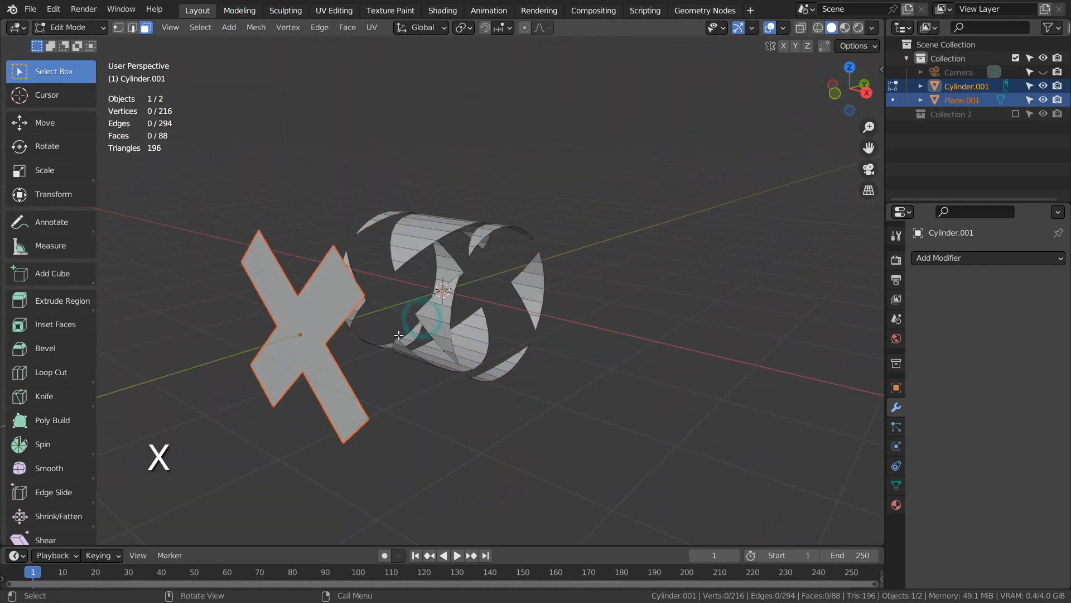
key("Tab")
left_click(323, 324)
key("x")
left_click(322, 320)
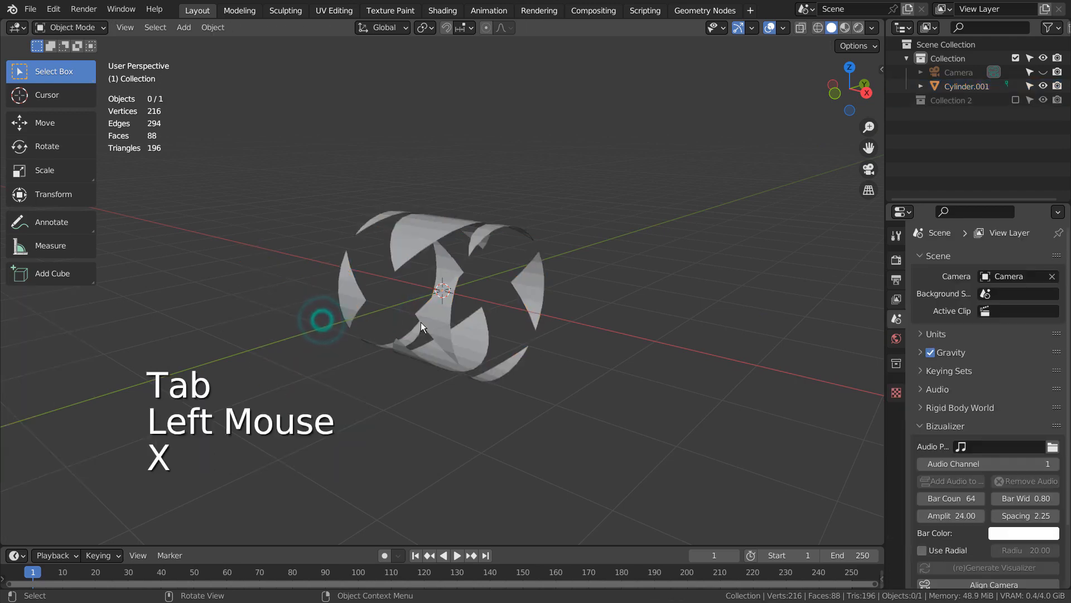
Add a level 1 Subdivision modifier and a Solidify modifier with 0.096 m thickness to the cut cylinder
middle_click_drag(421, 323, 435, 301)
left_click(433, 253)
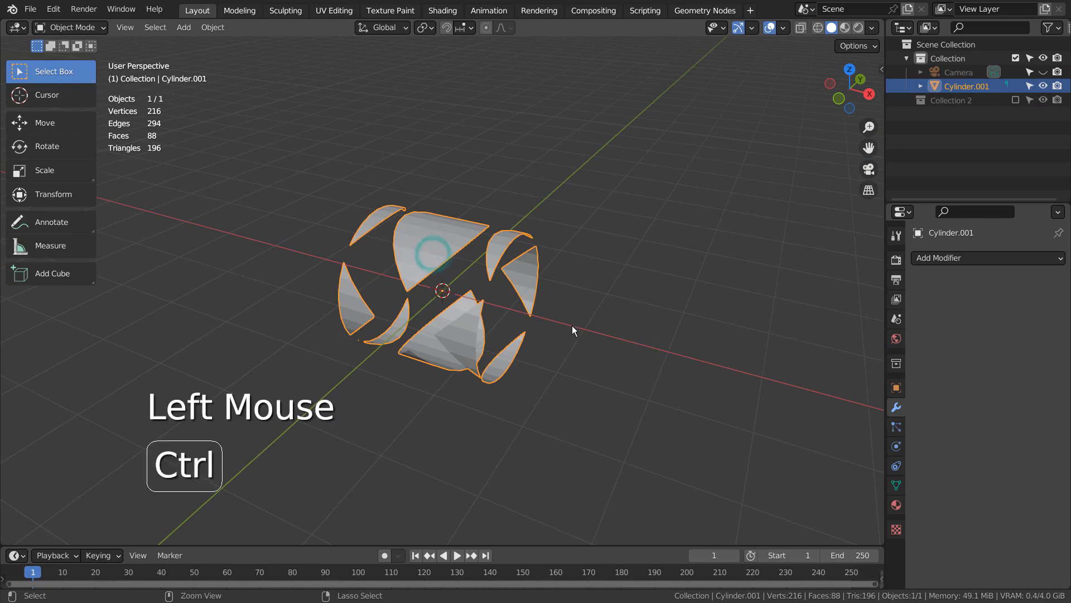
key("ctrl+1")
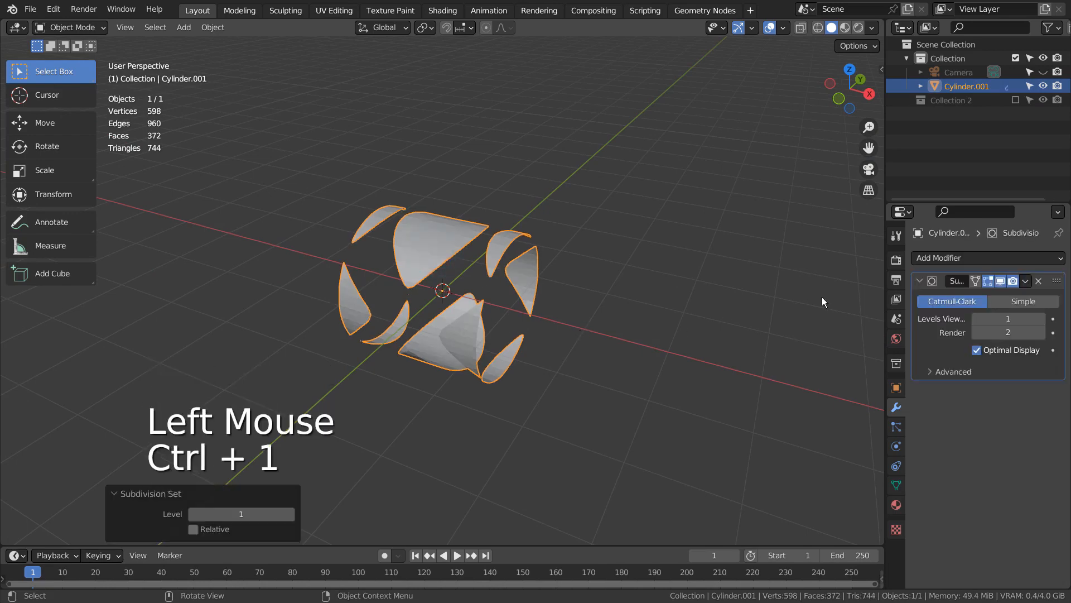
left_click(987, 254)
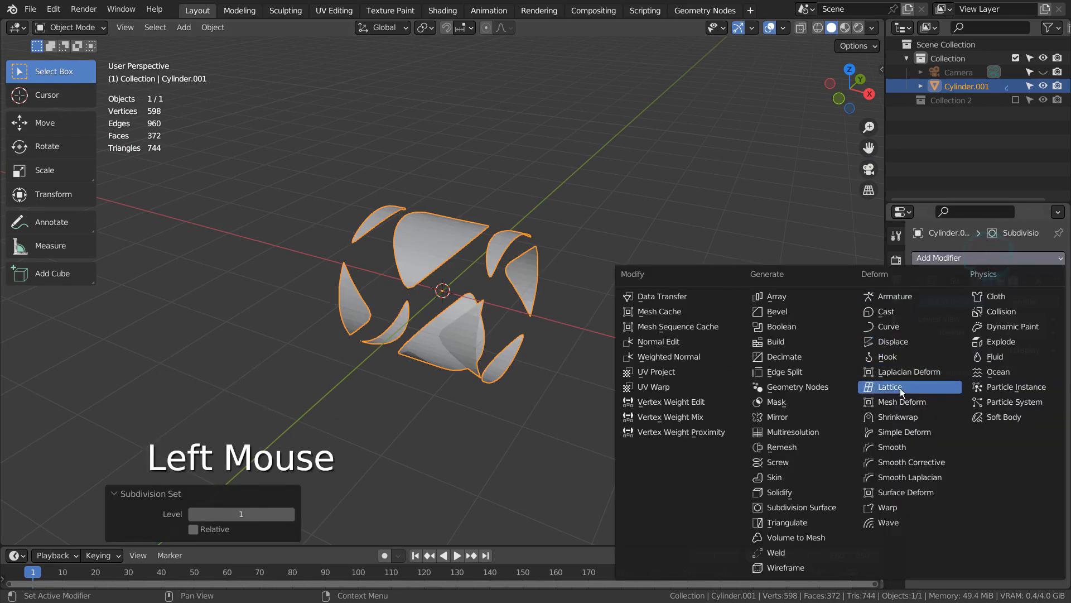
left_click(805, 487)
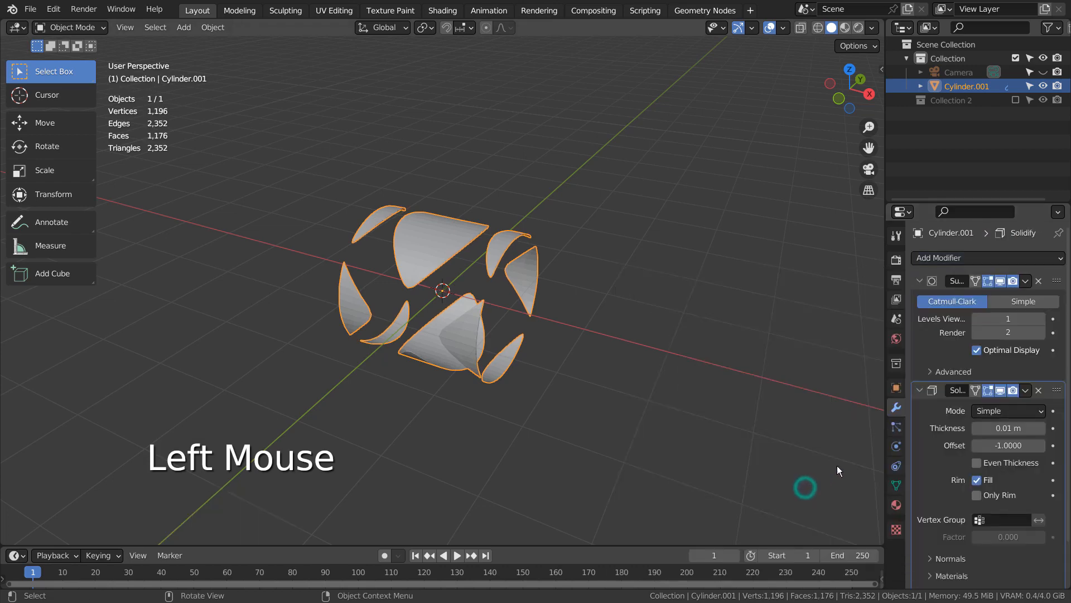
mouse_move(1004, 428)
left_mouse_down("shift")
mouse_move(1021, 428)
mouse_move(996, 428)
left_mouse_up("shift")
middle_click_drag(558, 391, 753, 374)
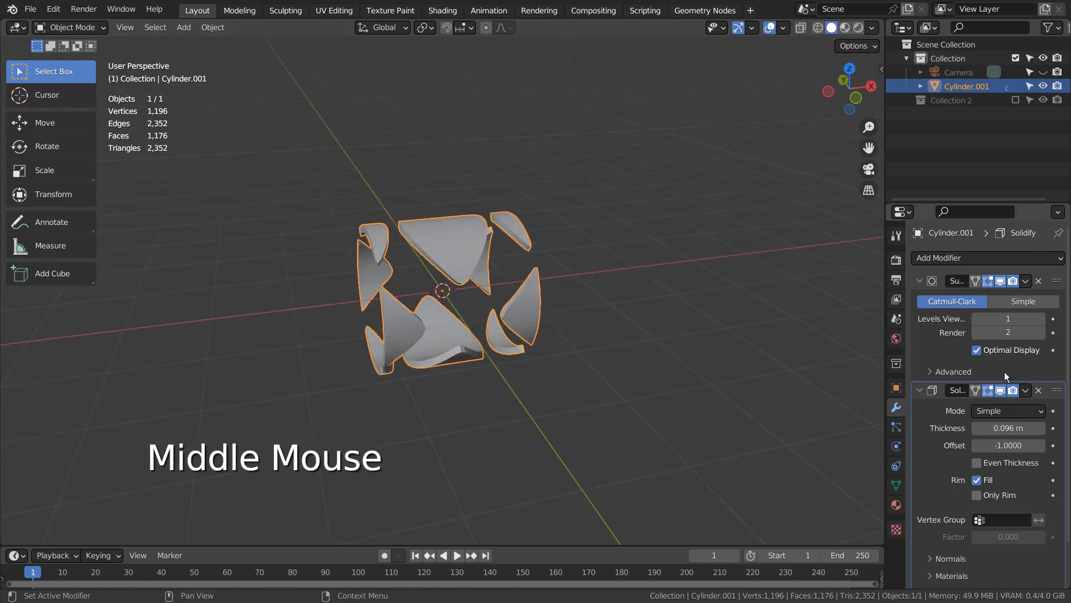
Add an Array modifier to the cut cylinder and apply all of the object's transforms
left_click(1019, 257)
left_click(823, 294)
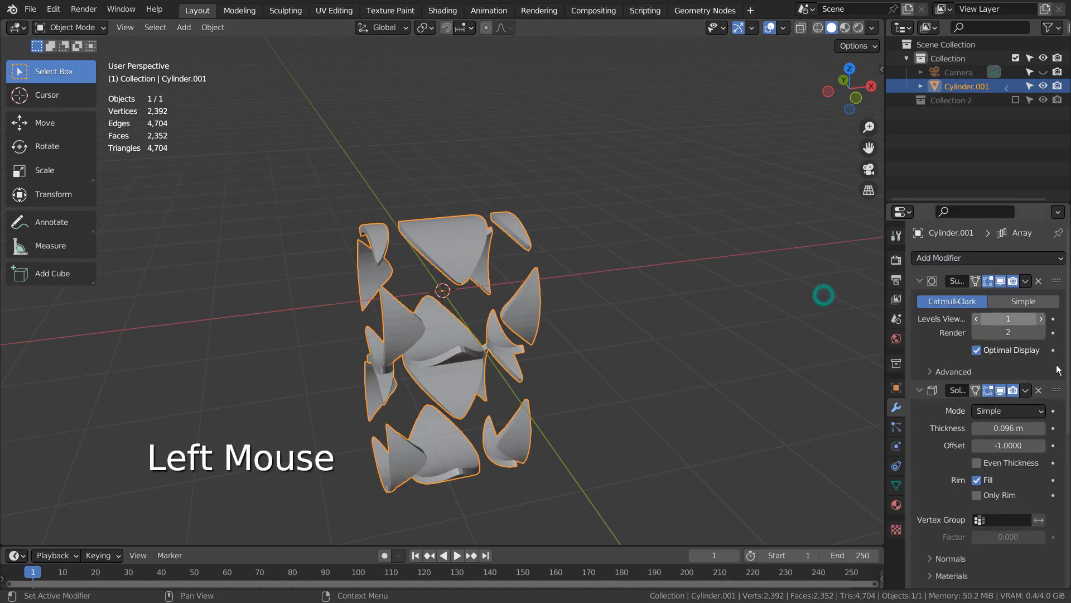
scroll(1032, 390, "down", 6)
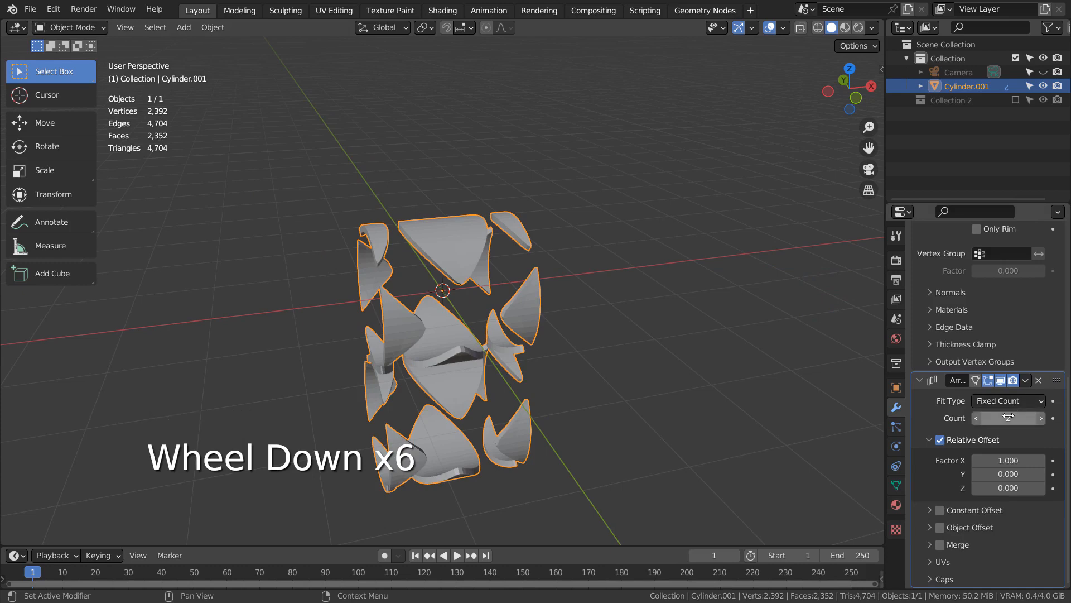
left_click(1008, 417)
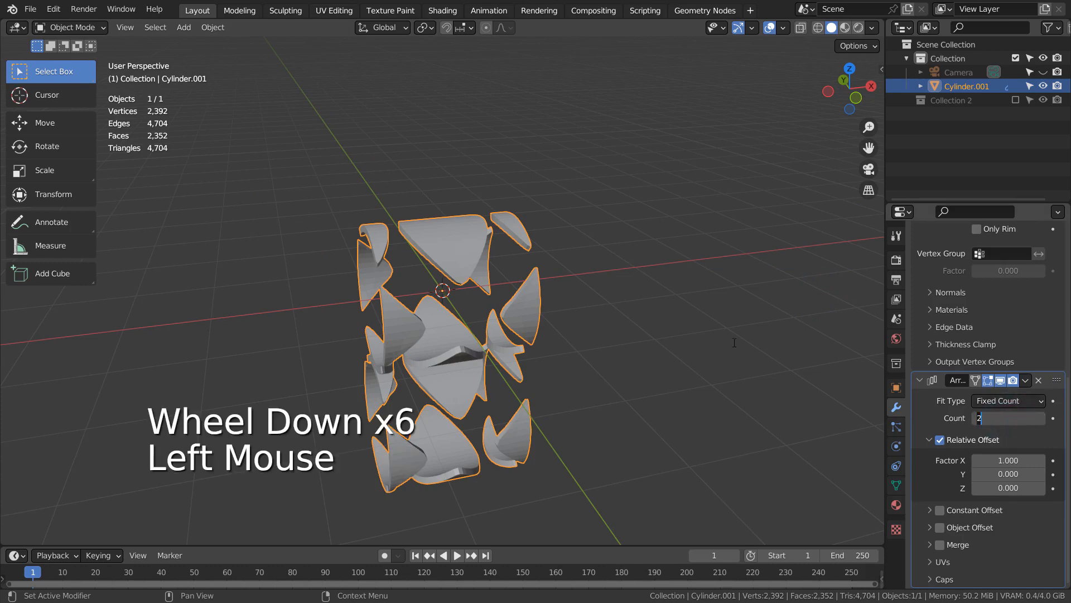
left_click(676, 256)
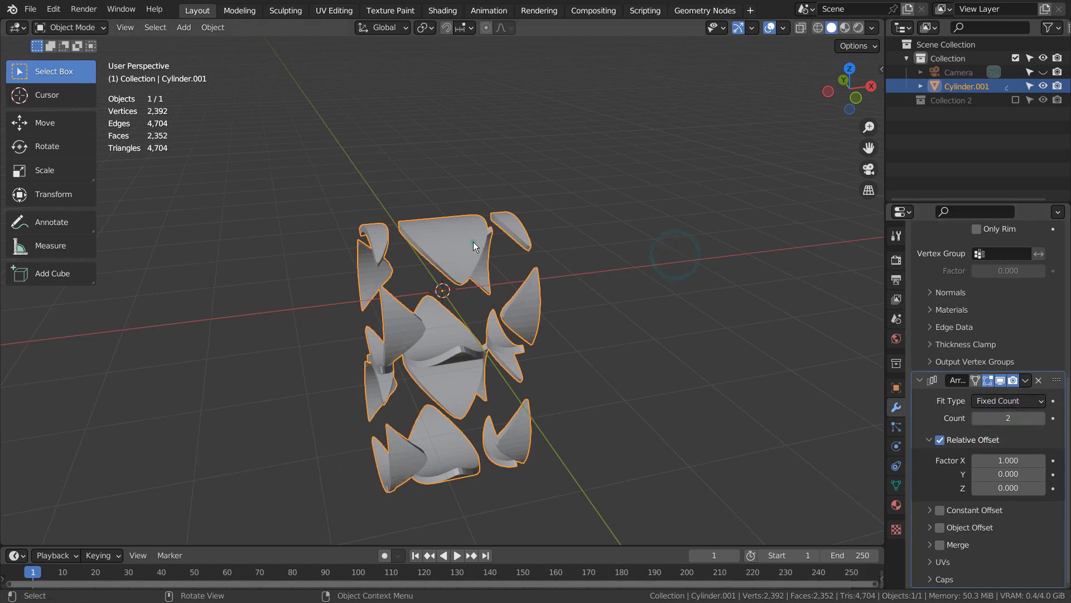
key("ctrl+a")
left_click(463, 282)
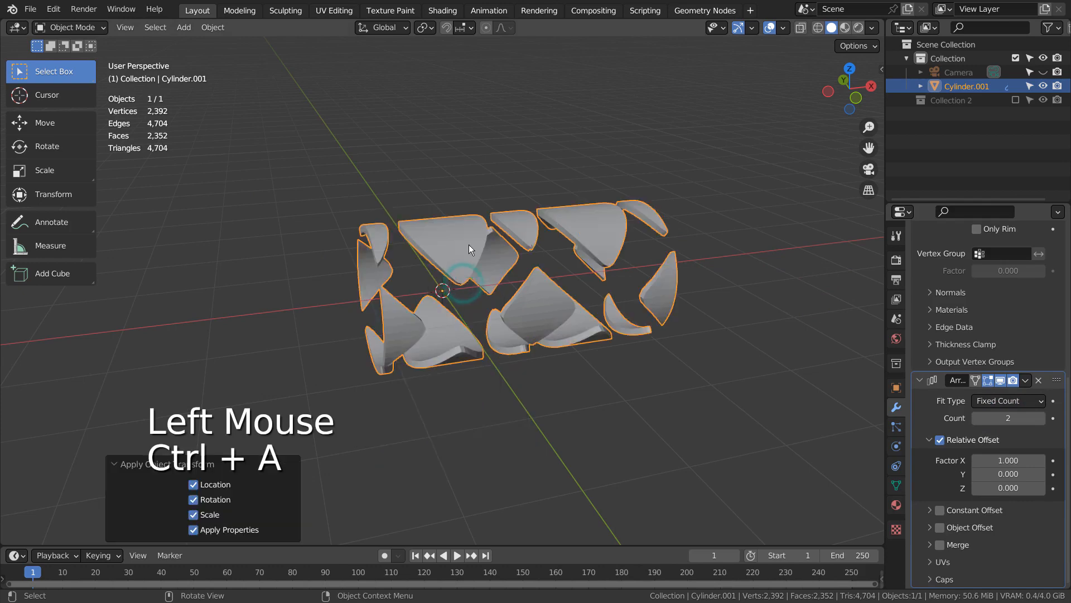
Set the Array modifier's relative X offset to 1.5 and its count to 10
left_click(1003, 459)
type("1.5")
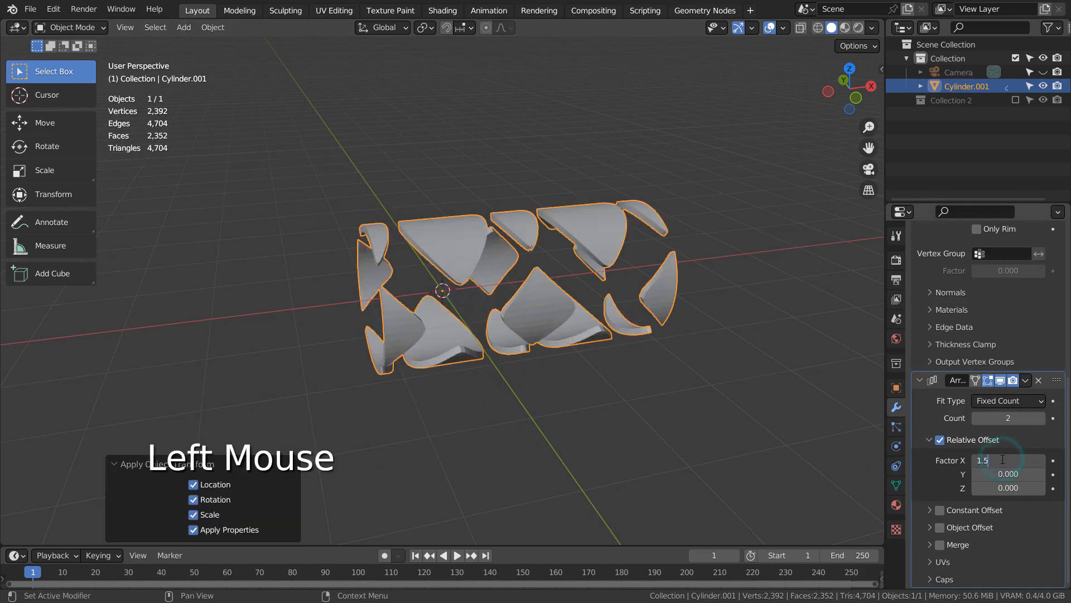
key("Return")
double_click(1009, 418)
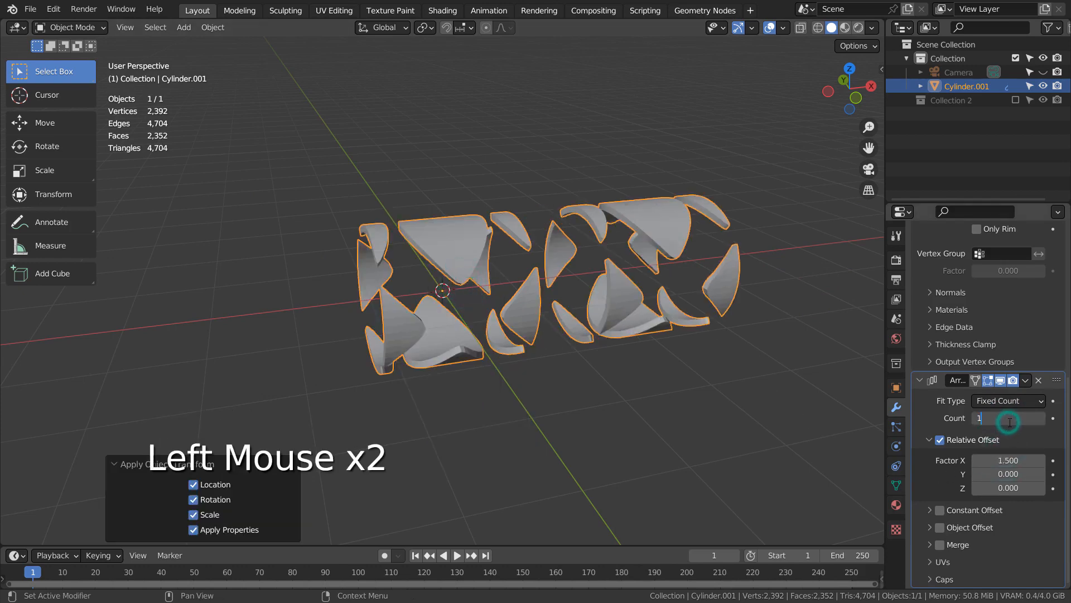
type("10")
key("Return")
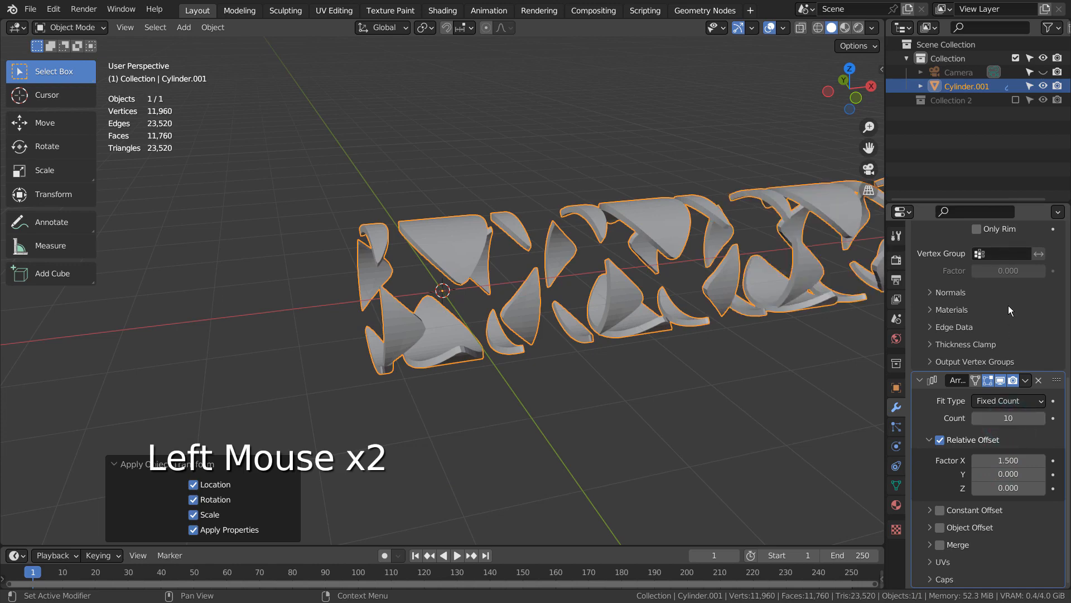
Add a second Array modifier to the cylinder with a count of 15
scroll(1009, 305, "up", 7)
left_click(971, 258)
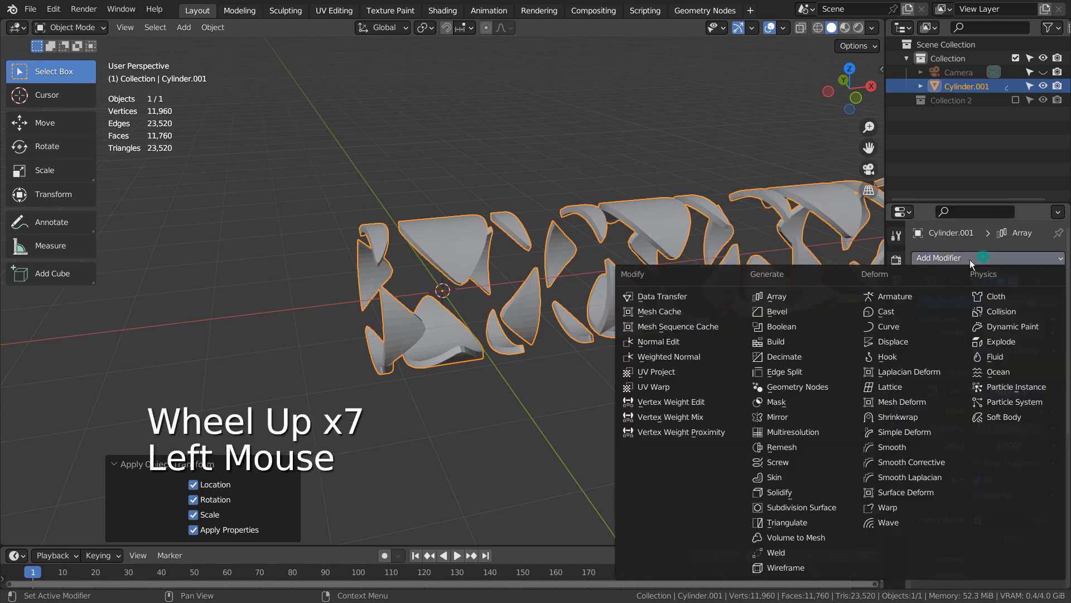
left_click(800, 302)
scroll(1000, 444, "down", 8)
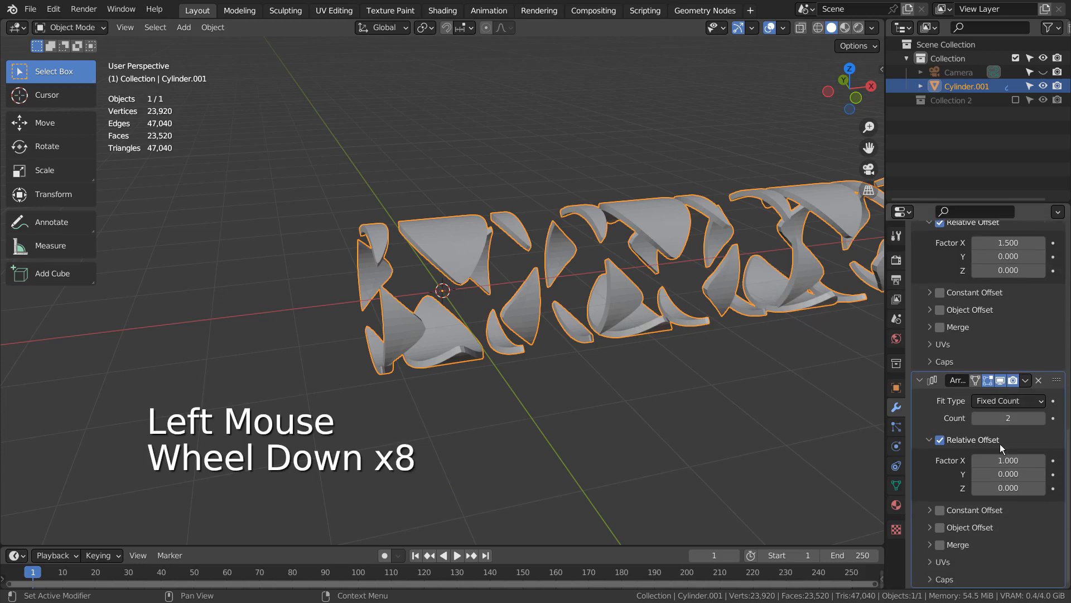
mouse_move(1004, 418)
left_mouse_down()
mouse_move(1023, 419)
mouse_move(1009, 436)
left_mouse_up()
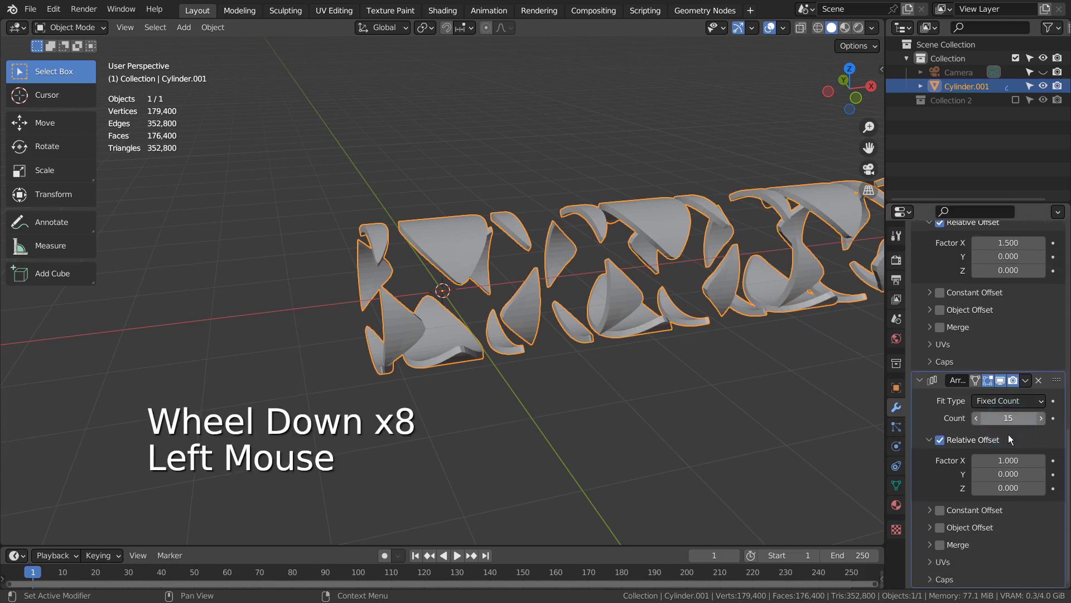
Set the second Array's relative offset to 0 in X and 1.5 in Y
left_click(1009, 458)
type("01")
key("Tab")
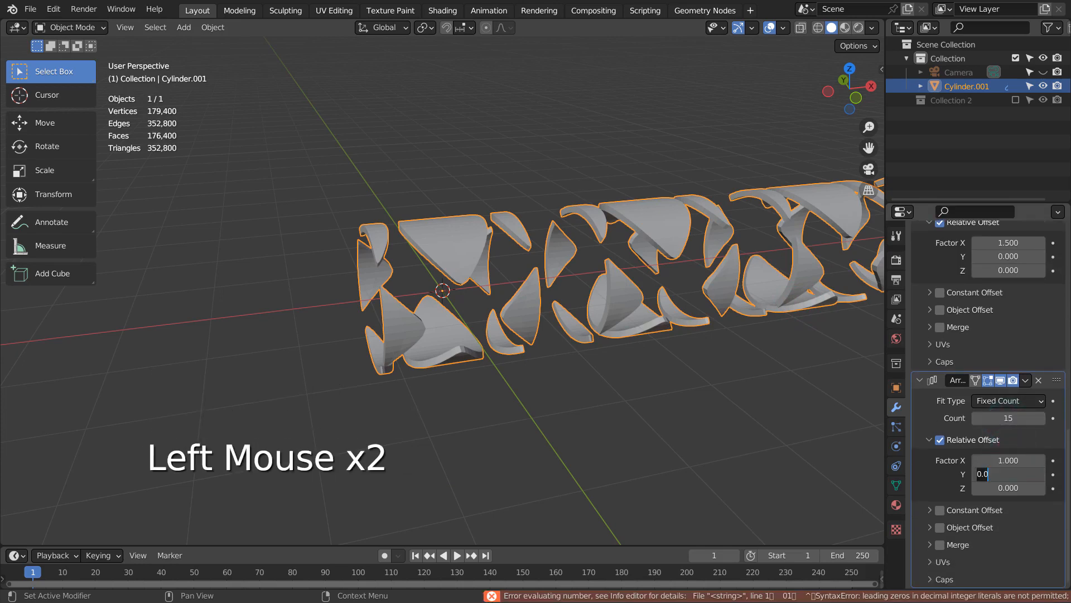
key("shift+Tab")
type("0")
key("Tab")
type("1")
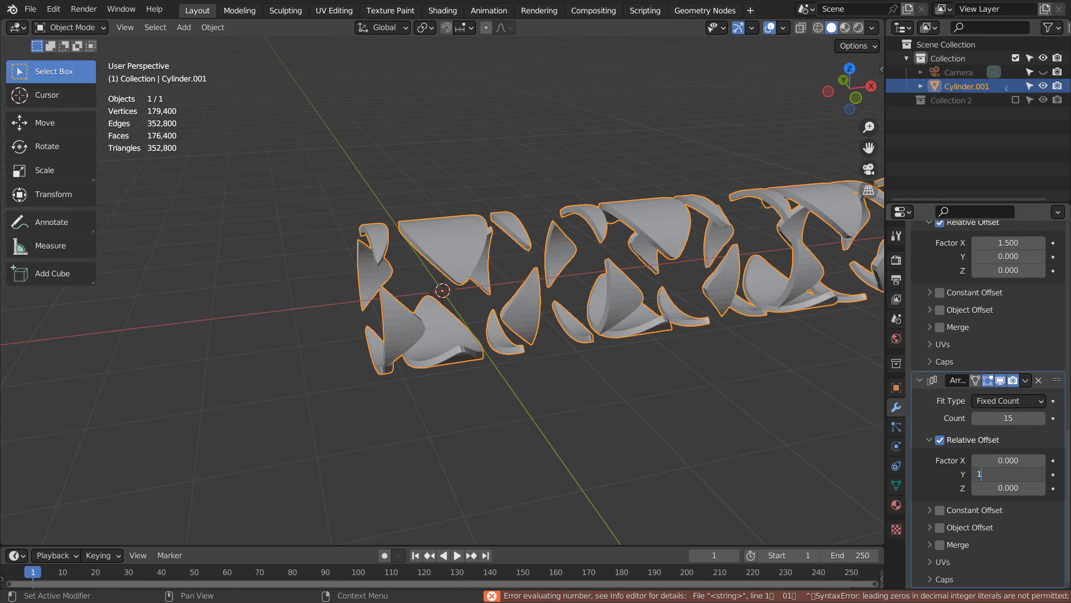
type(".5")
key("Return")
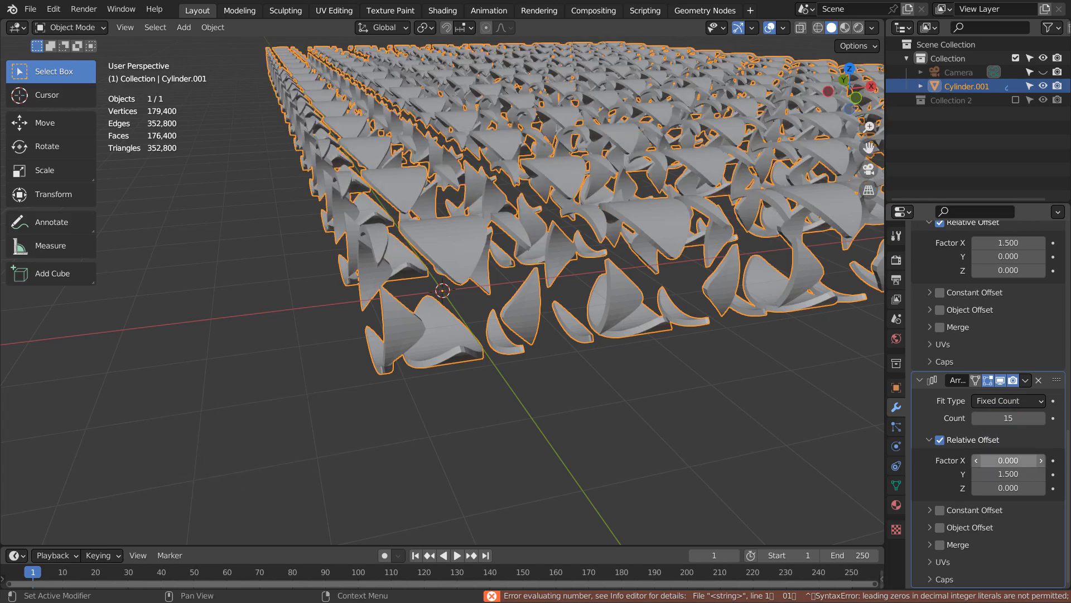
left_click(660, 383)
middle_click_drag(660, 383, 602, 411)
scroll(698, 386, "down", 4)
mouse_move(794, 330)
middle_mouse_down("shift")
mouse_move(574, 303)
mouse_move(481, 306)
mouse_move(497, 280)
mouse_move(495, 294)
mouse_move(536, 289)
mouse_move(533, 249)
middle_mouse_up("shift")
left_click(494, 304)
right_click(497, 279)
left_click(496, 277)
scroll(496, 288, "up", 3)
key("ctrl+z")
scroll(533, 250, "up", 1)
scroll(533, 249, "down", 1)
scroll(533, 249, "down", 2)
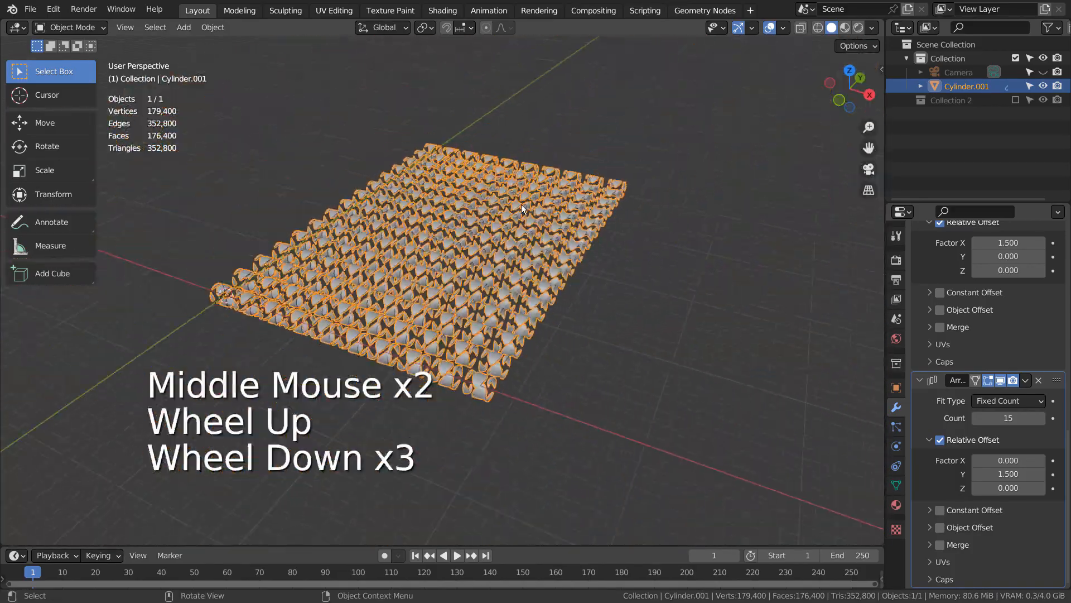
Add a plane and scale it up until it extends well beyond the whole arrayed pattern
key("shift+a")
mouse_move(518, 187)
left_click(572, 182)
key("s")
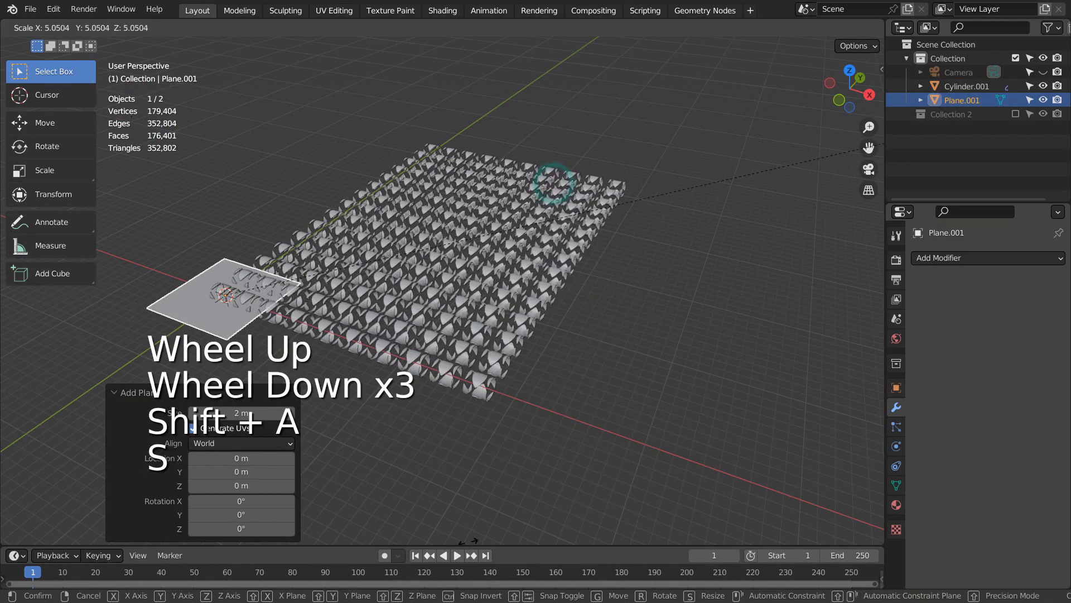
left_click(469, 541)
key("s")
left_click(490, 294)
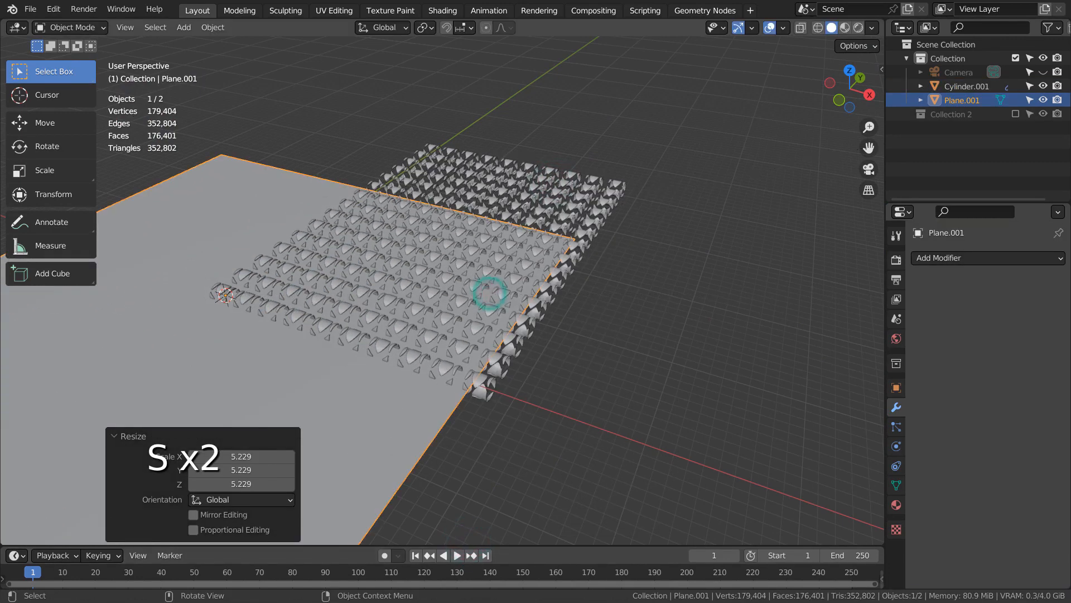
key("s")
Select the arrayed cylinders and raise them about 1 m along Z in the front view so they rest on the plane
left_click(593, 223)
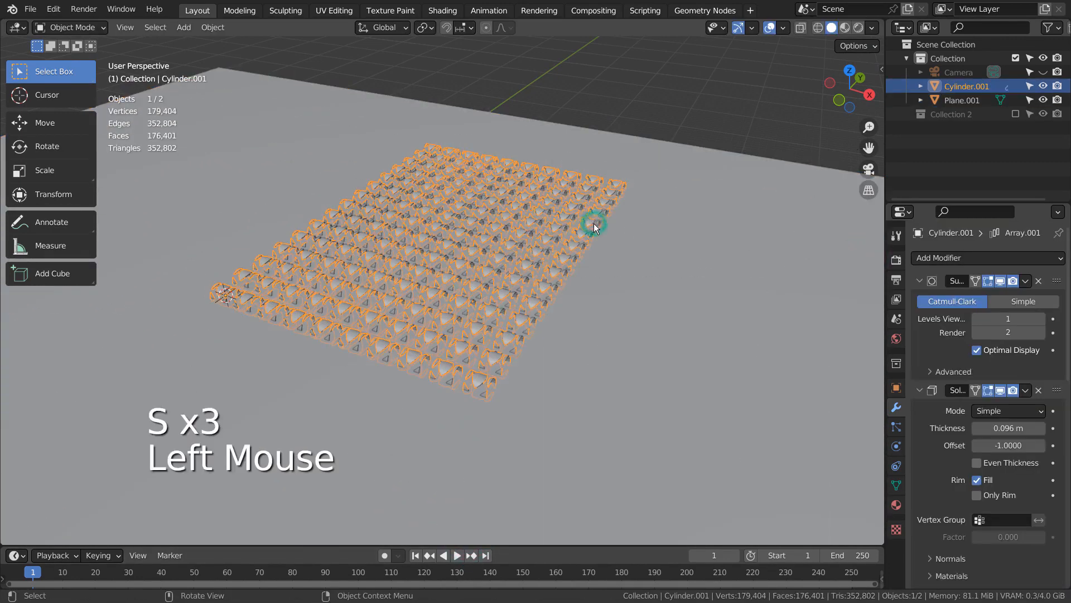
key("KP_1")
scroll(594, 225, "up", 4)
key("g")
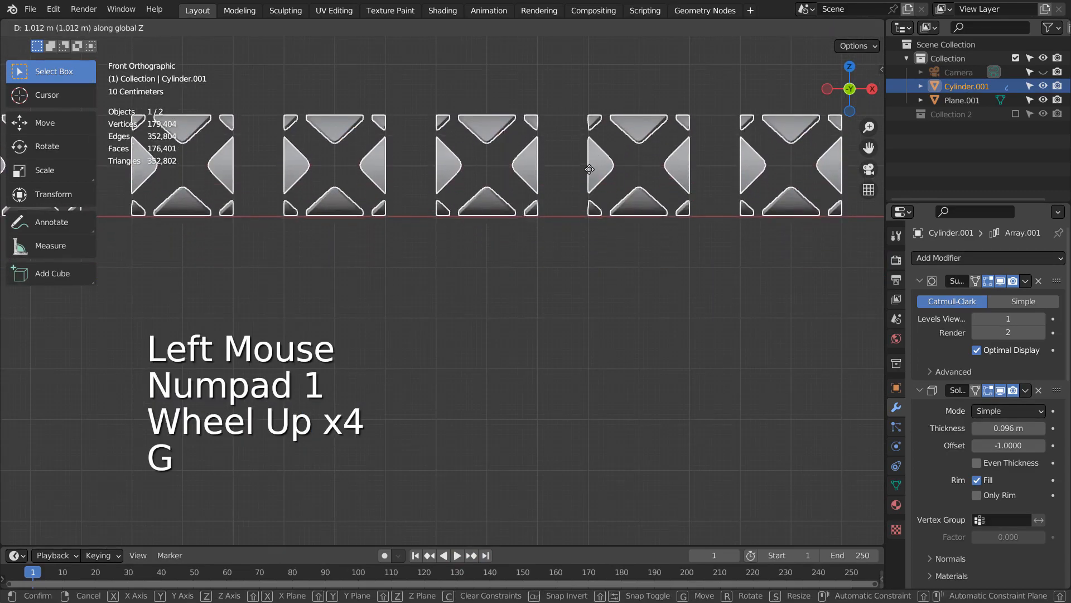
mouse_move(589, 171)
middle_mouse_down()
mouse_move(579, 223)
mouse_move(517, 291)
mouse_move(662, 246)
mouse_move(471, 250)
middle_mouse_up()
scroll(516, 292, "down", 3)
left_click(477, 248)
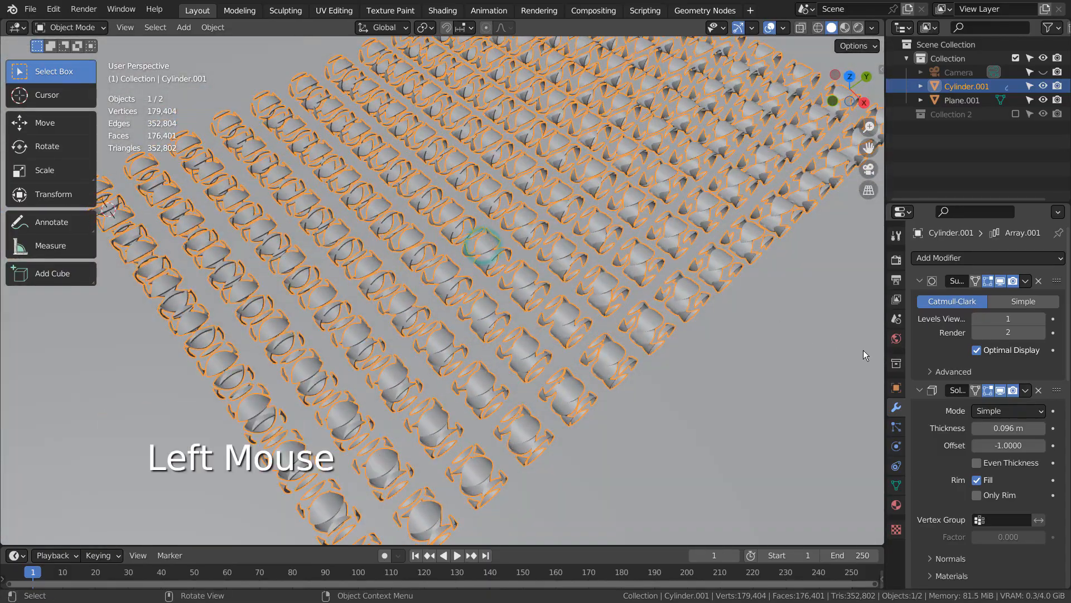
Assign the existing Material.001 to the arrayed cylinders and show the viewport in Rendered shading
left_click(896, 505)
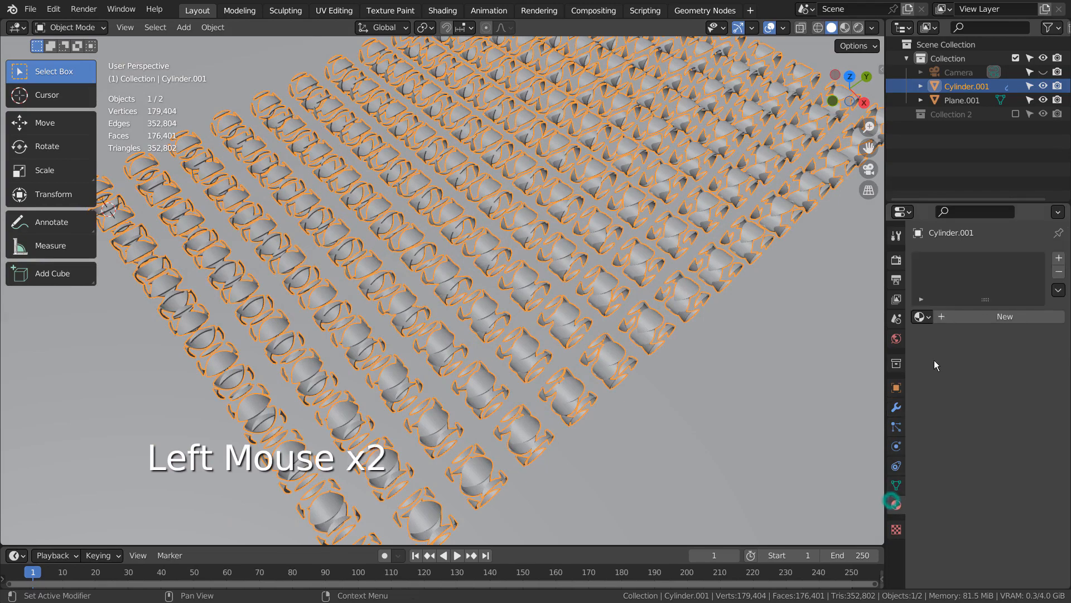
left_click(921, 317)
left_click(901, 350)
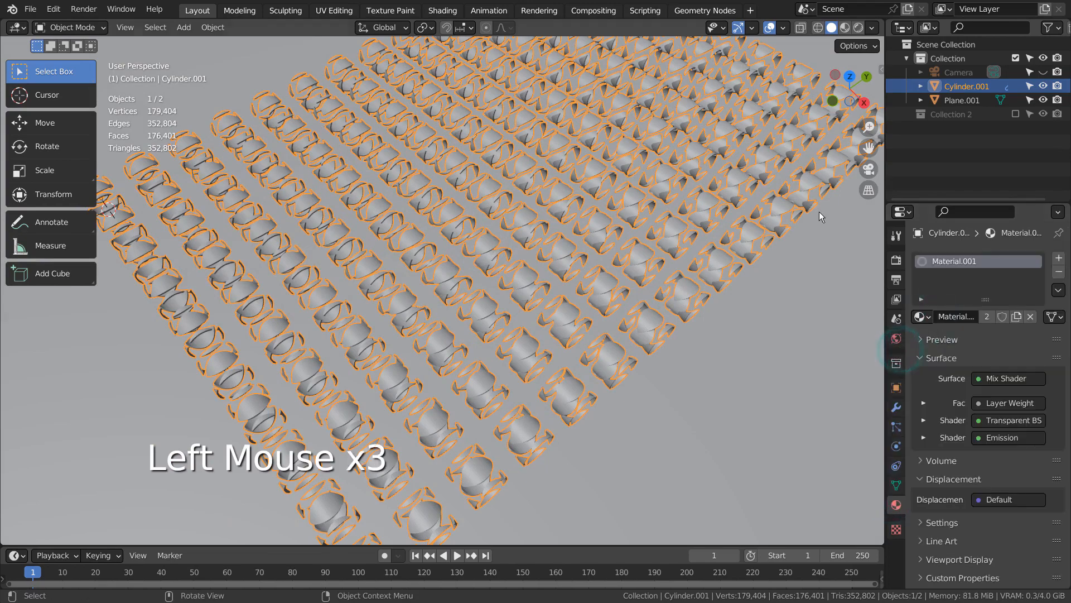
left_click(859, 28)
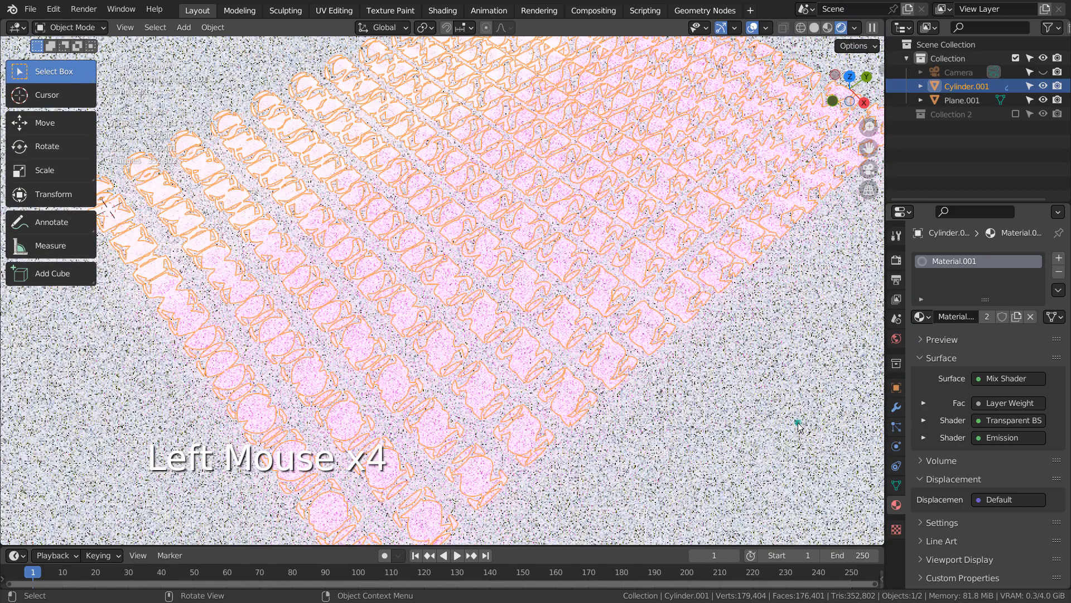
Select the ground plane and assign the existing Material.002 to it
left_click(798, 424)
left_click(921, 316)
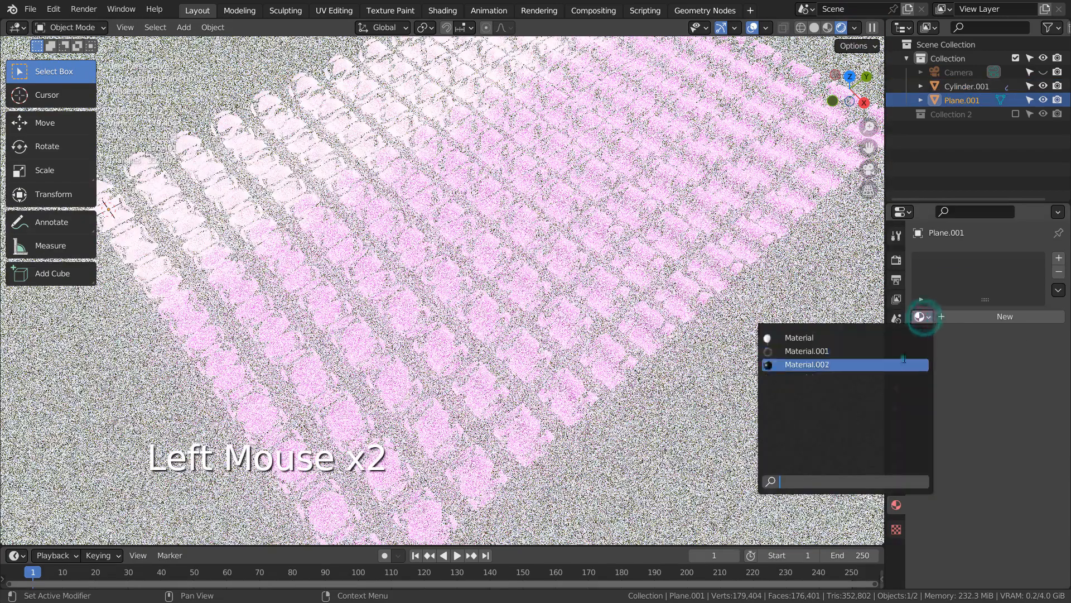
left_click(903, 365)
Compare the scene in Material Preview and Rendered shading, and examine the pattern up close from several angles
middle_click_drag(724, 371, 743, 280)
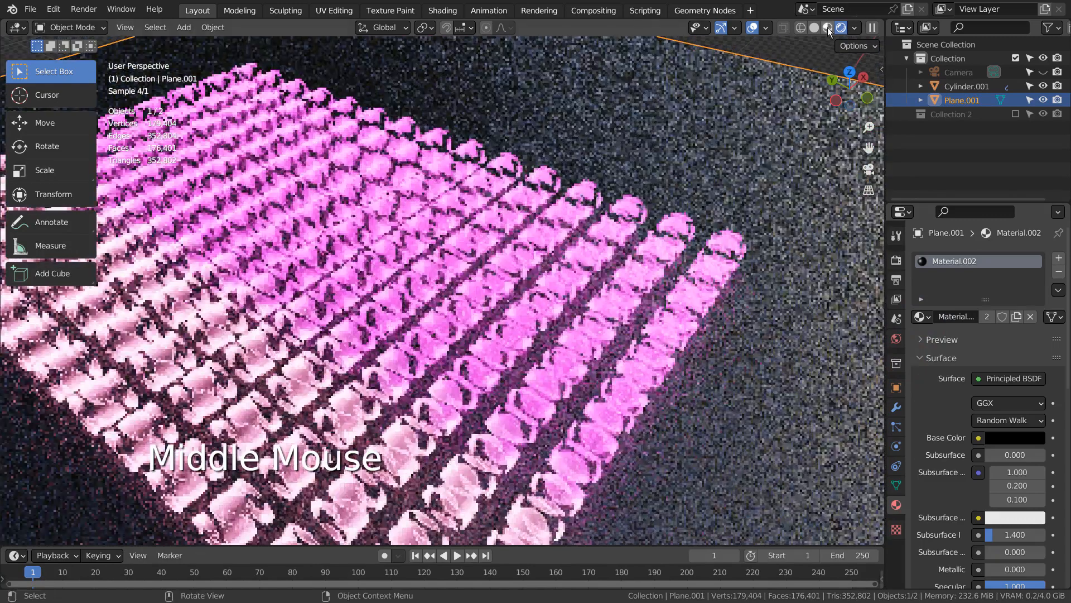
left_click(832, 28)
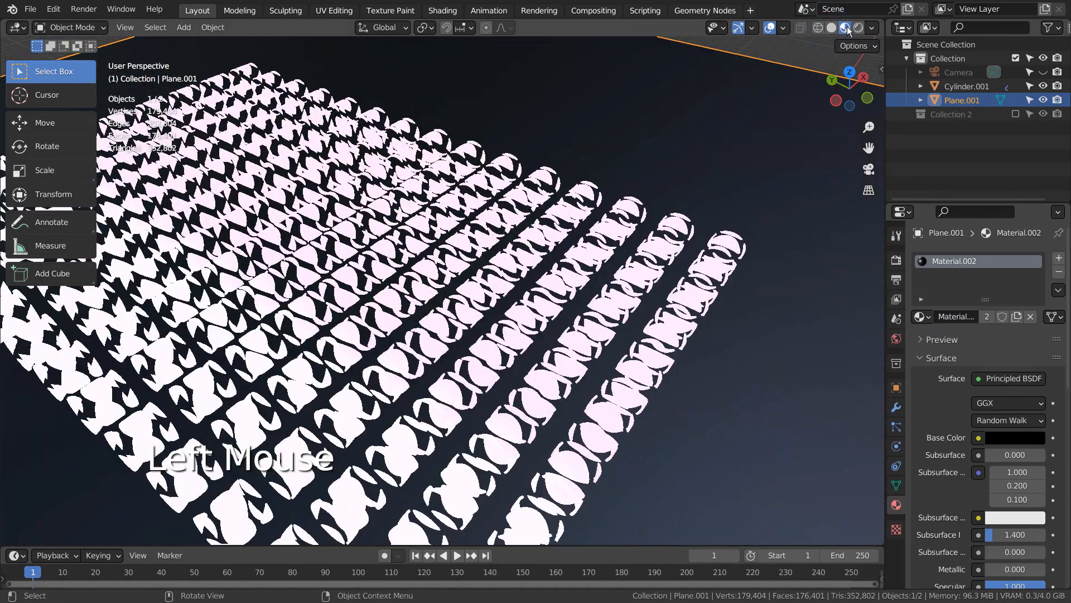
left_click(858, 28)
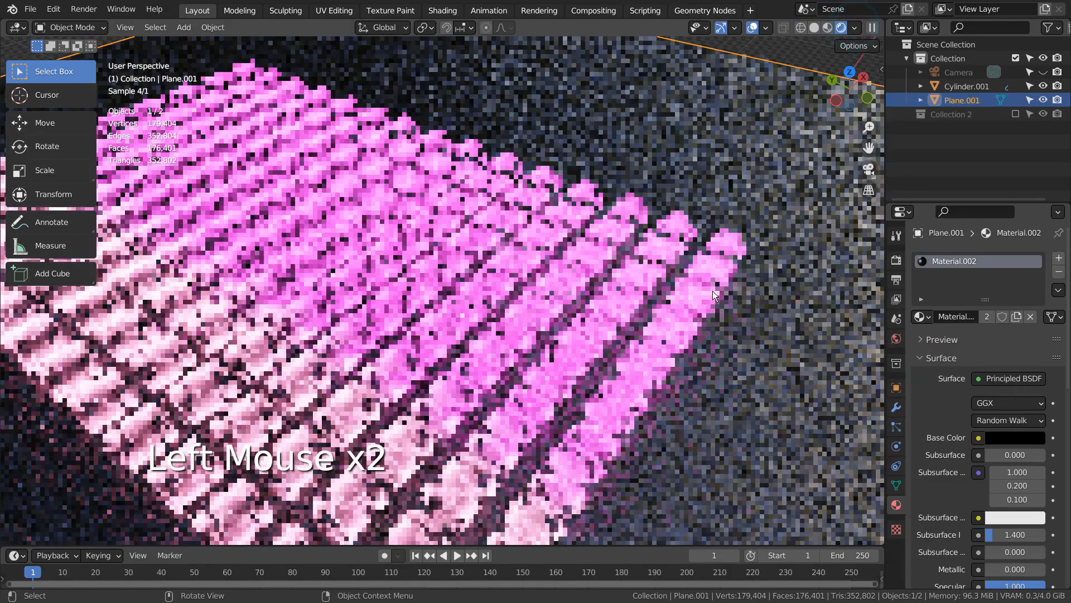
middle_click_drag(712, 290, 550, 317)
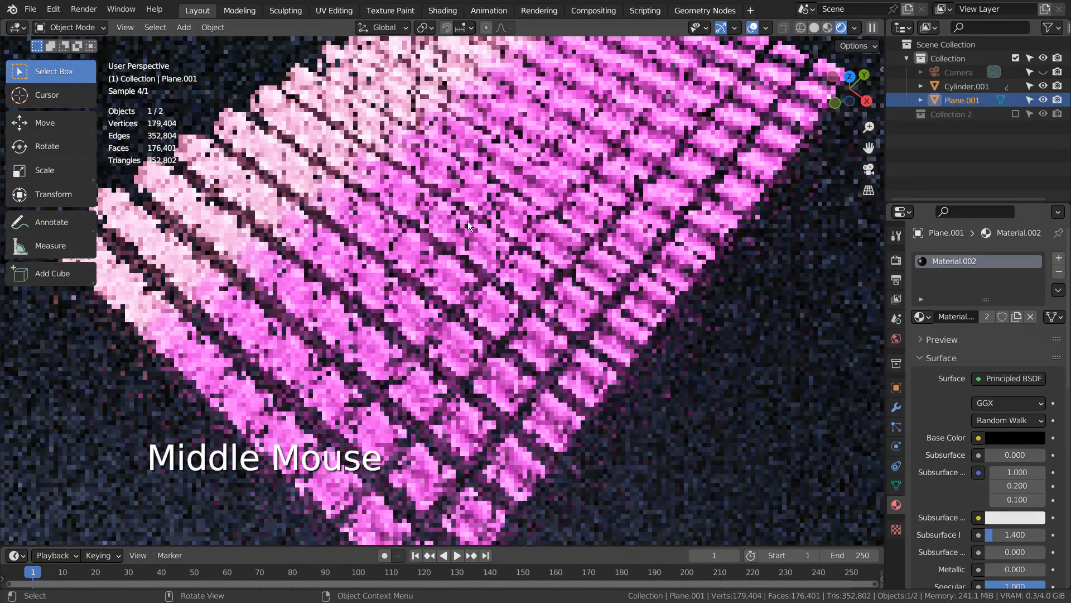
scroll(466, 218, "up", 3)
middle_click_drag(465, 215, 601, 292, "shift")
scroll(602, 293, "up", 1)
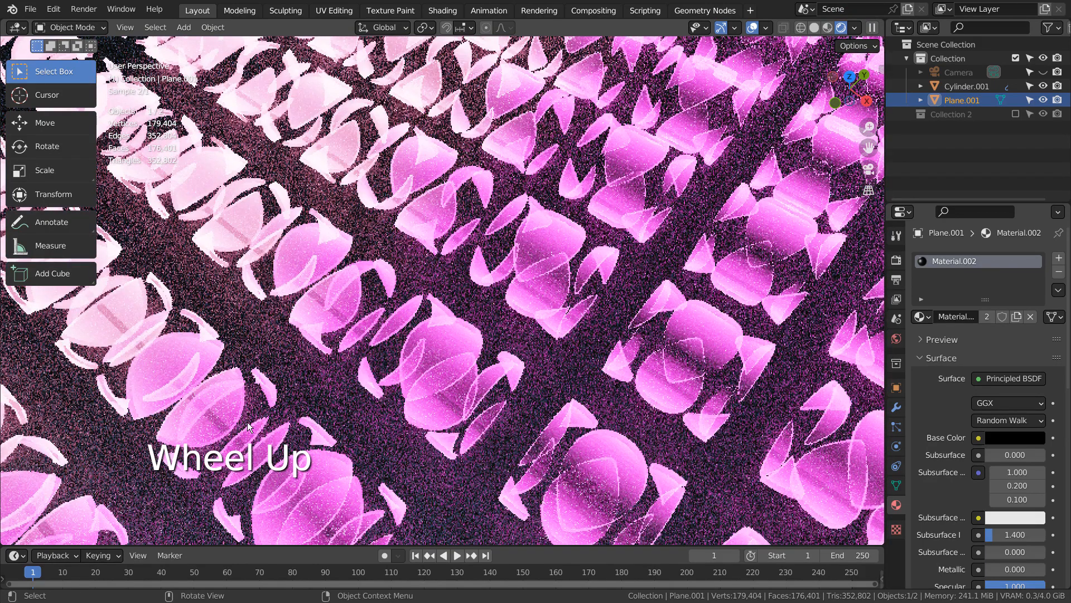
Select the arrayed cylinders in the Shading workspace and examine the full Material.001 node tree in a maximized shader editor
scroll(641, 273, "down", 3)
scroll(542, 270, "up", 3)
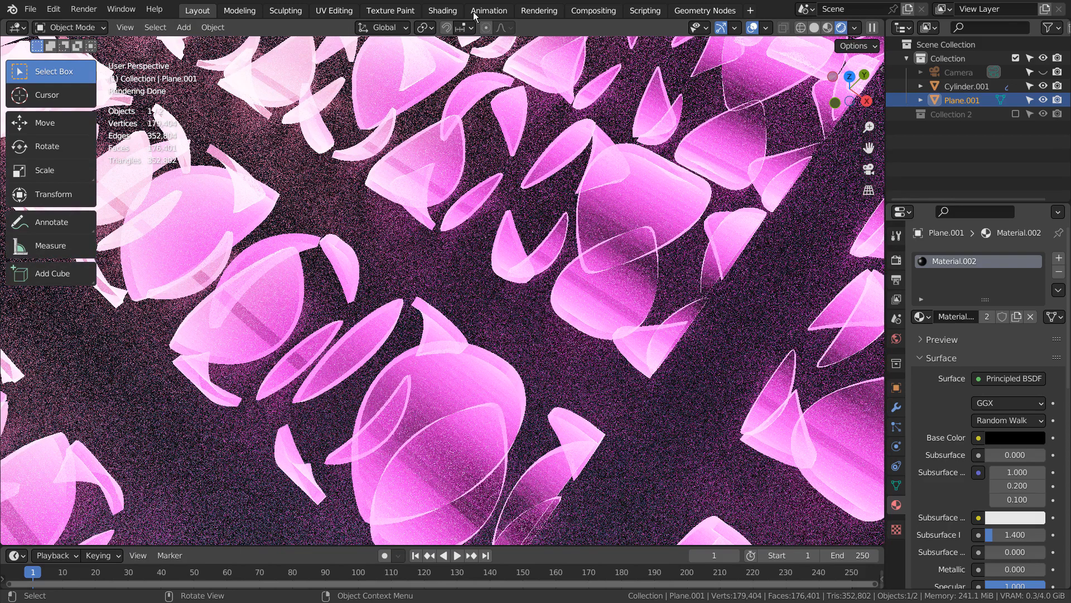
left_click(442, 11)
left_click(544, 251)
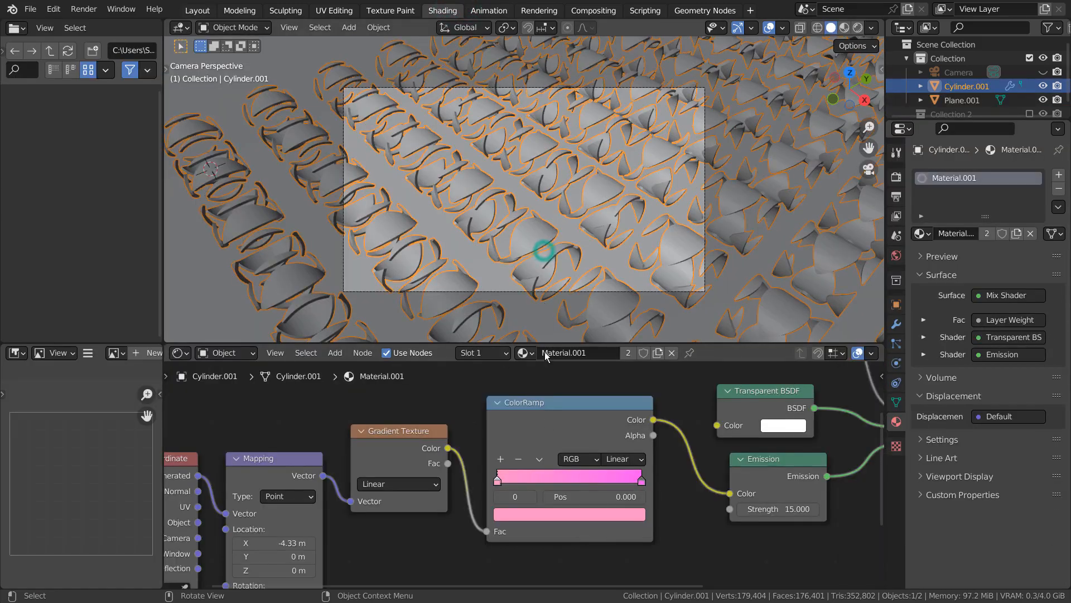
key("ctrl+space")
scroll(658, 437, "down", 4)
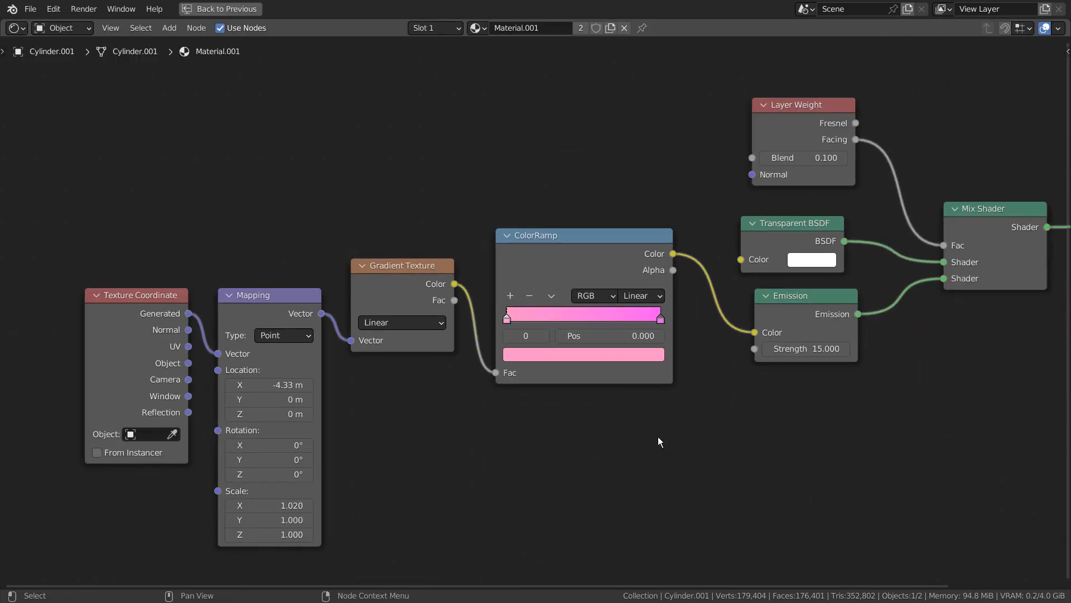
scroll(658, 441, "down", 2)
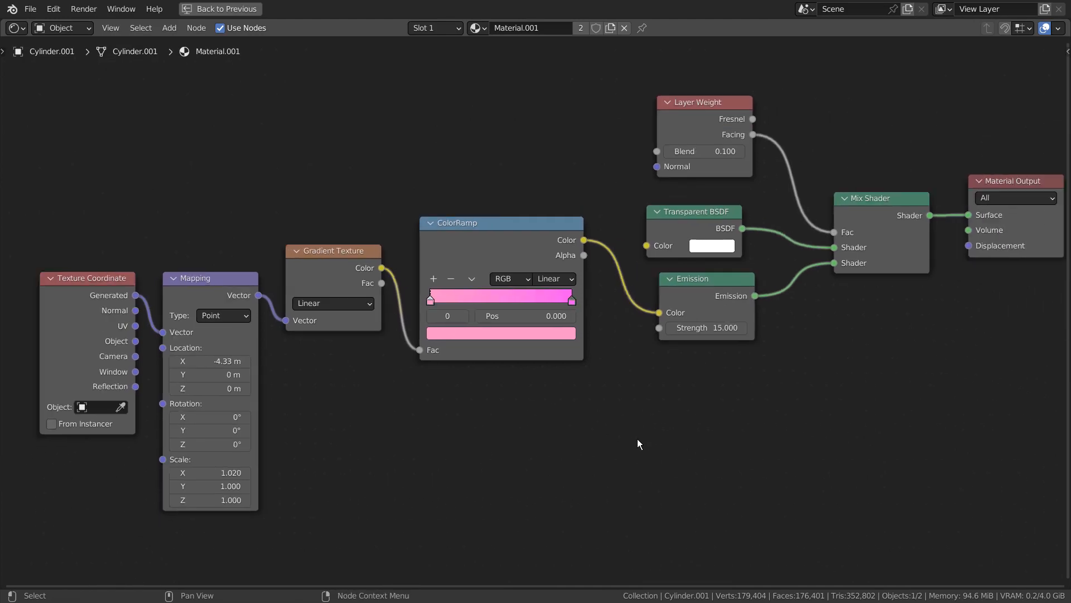
middle_click_drag(660, 444, 651, 444)
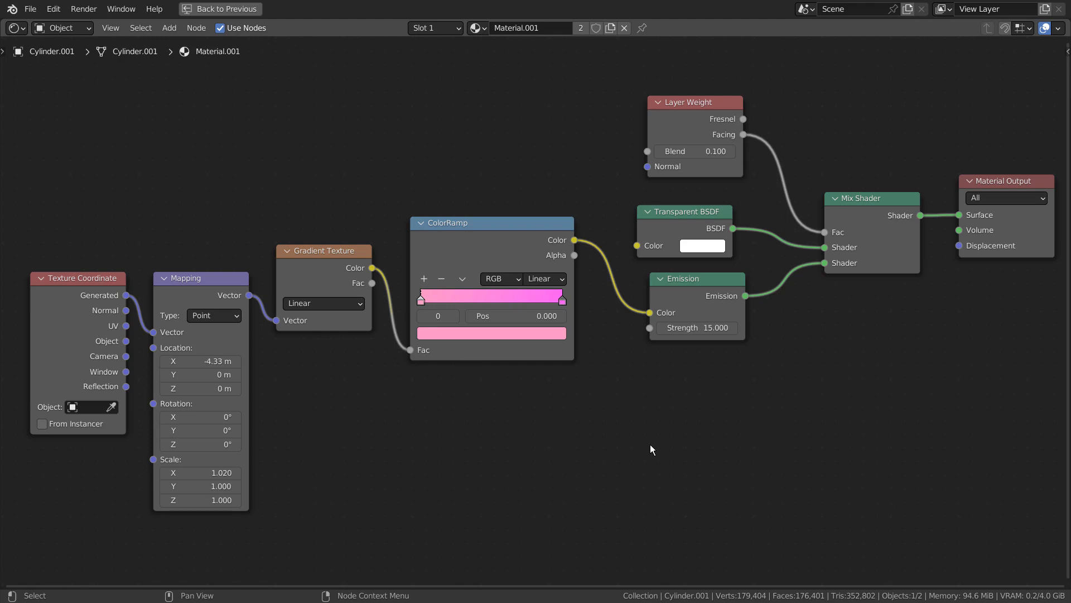
key("ctrl+space")
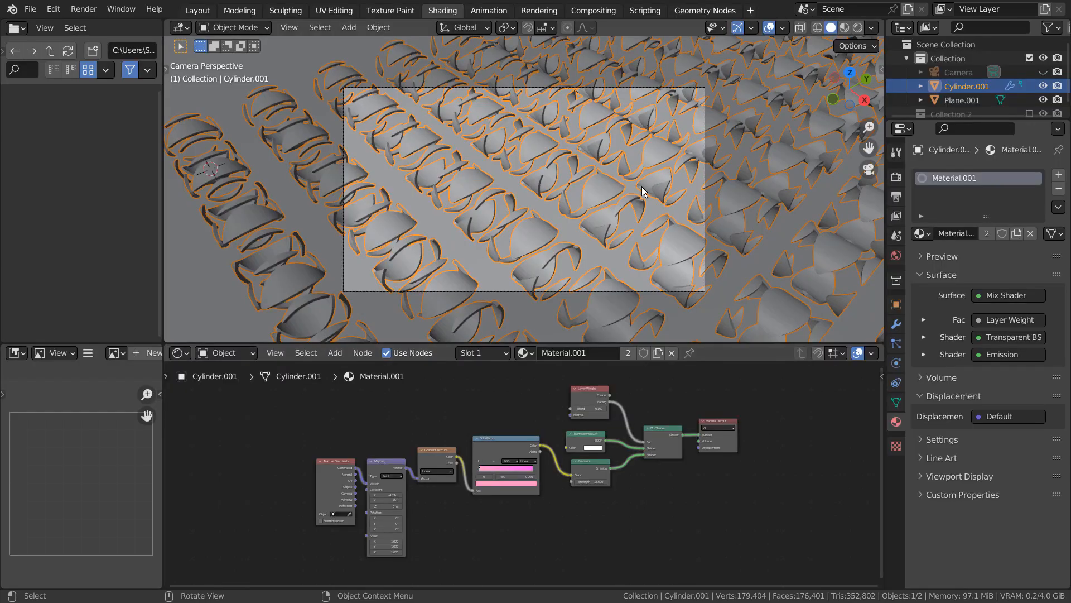
Examine the compositing node tree with its Glare and RGB Curves nodes in a maximized editor, with the sidebar hidden
left_click(594, 10)
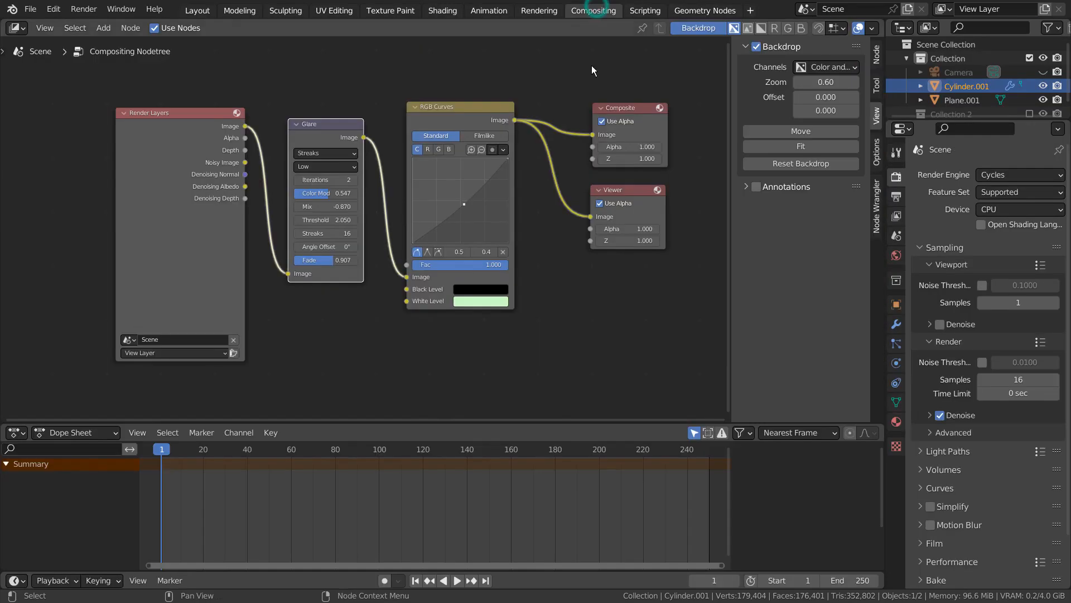
key("n")
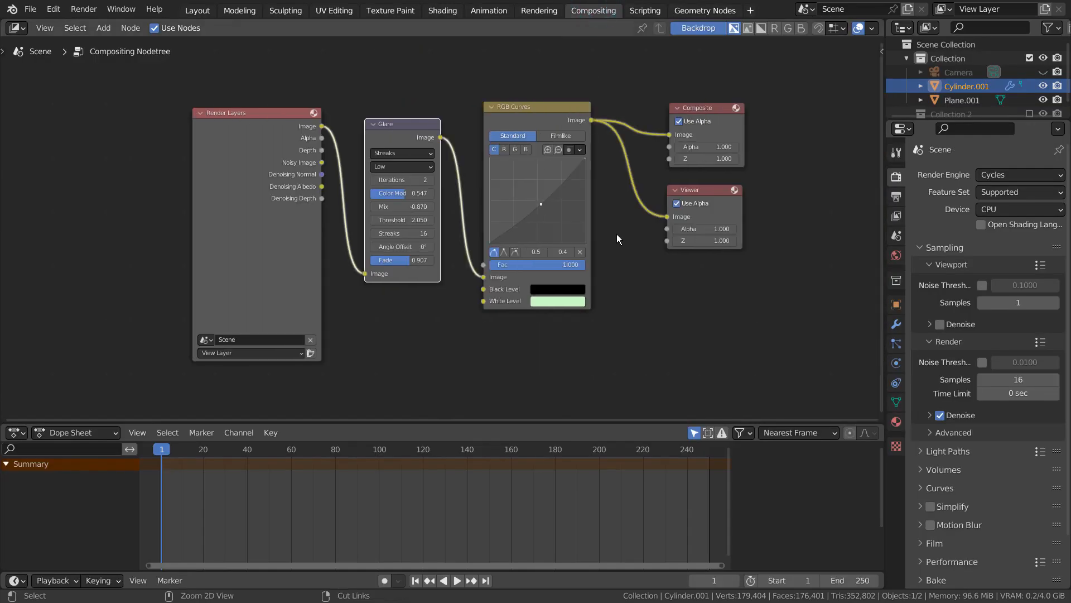
key("ctrl+space")
middle_click_drag(908, 435, 880, 424)
scroll(835, 424, "up", 2)
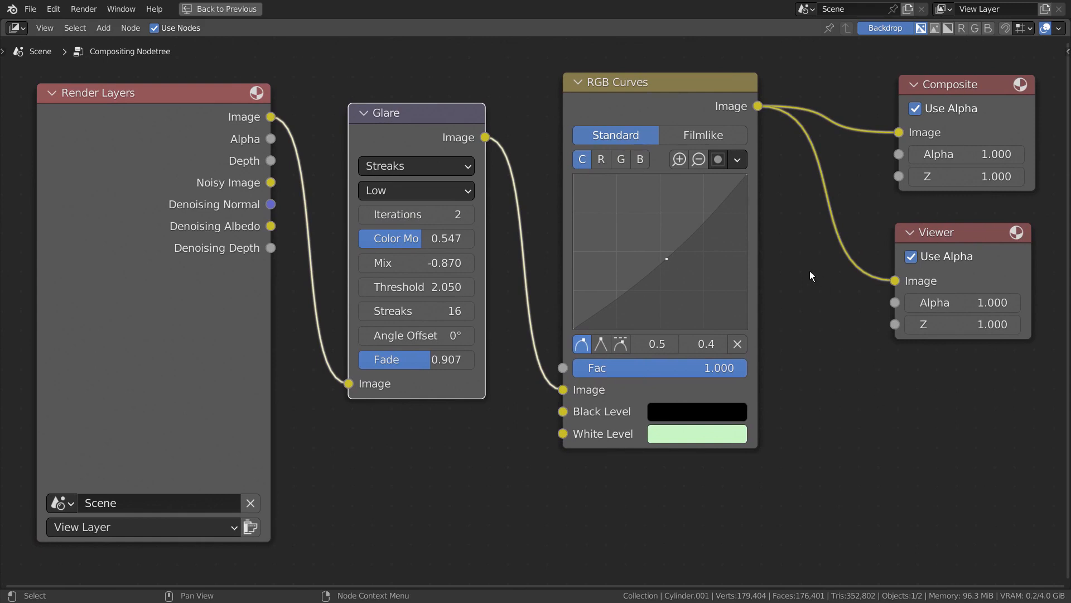
Inspect the Black Level and White Level colours of the RGB Curves node, and restore the normal Compositing layout
left_click(728, 411)
left_click(825, 445)
left_click(707, 439)
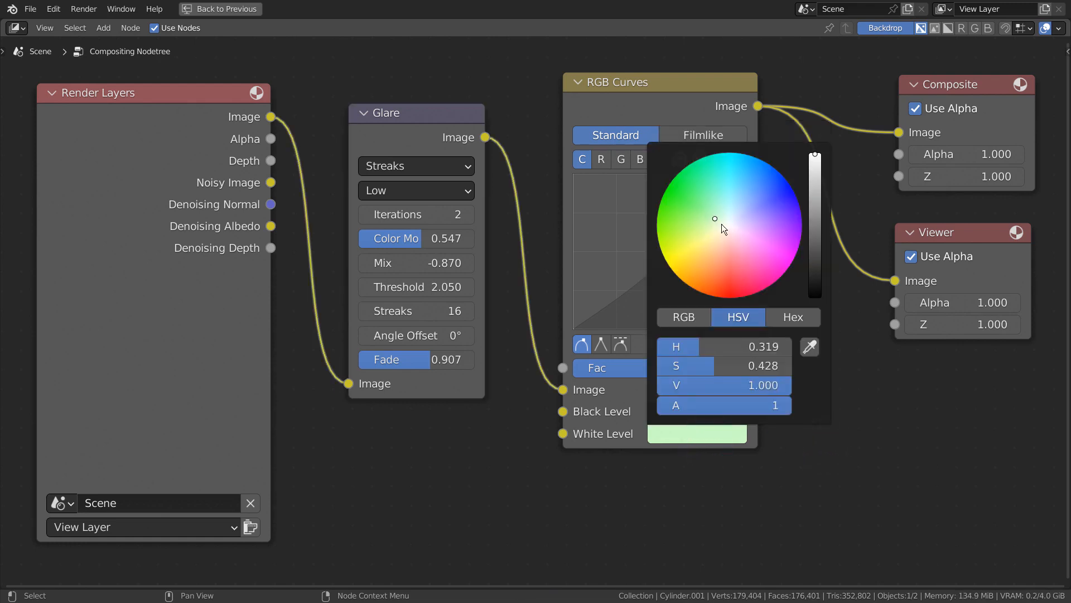
left_click(908, 444)
key("ctrl+space")
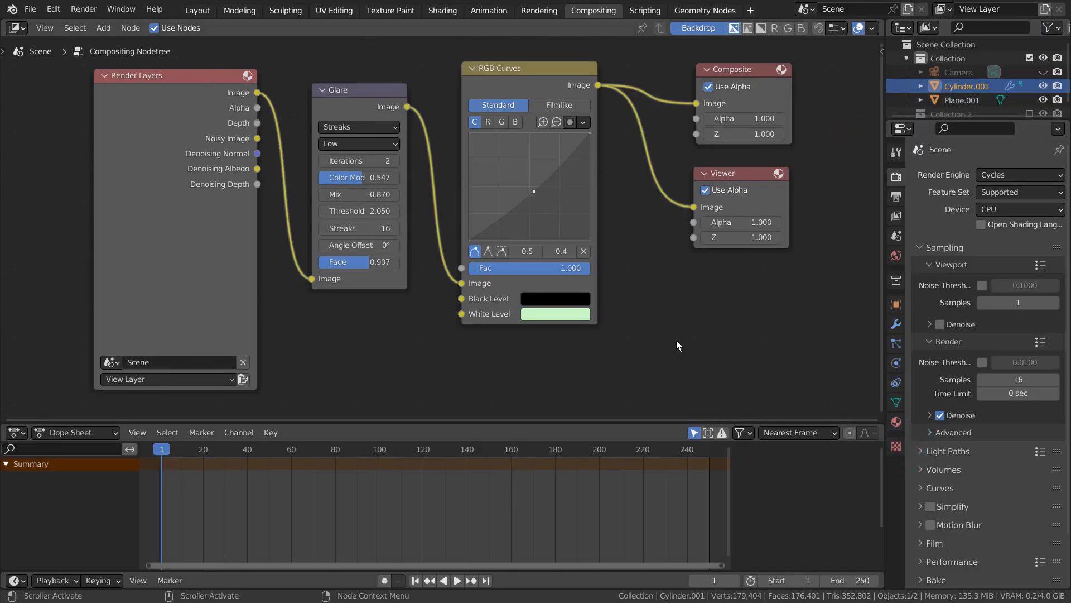